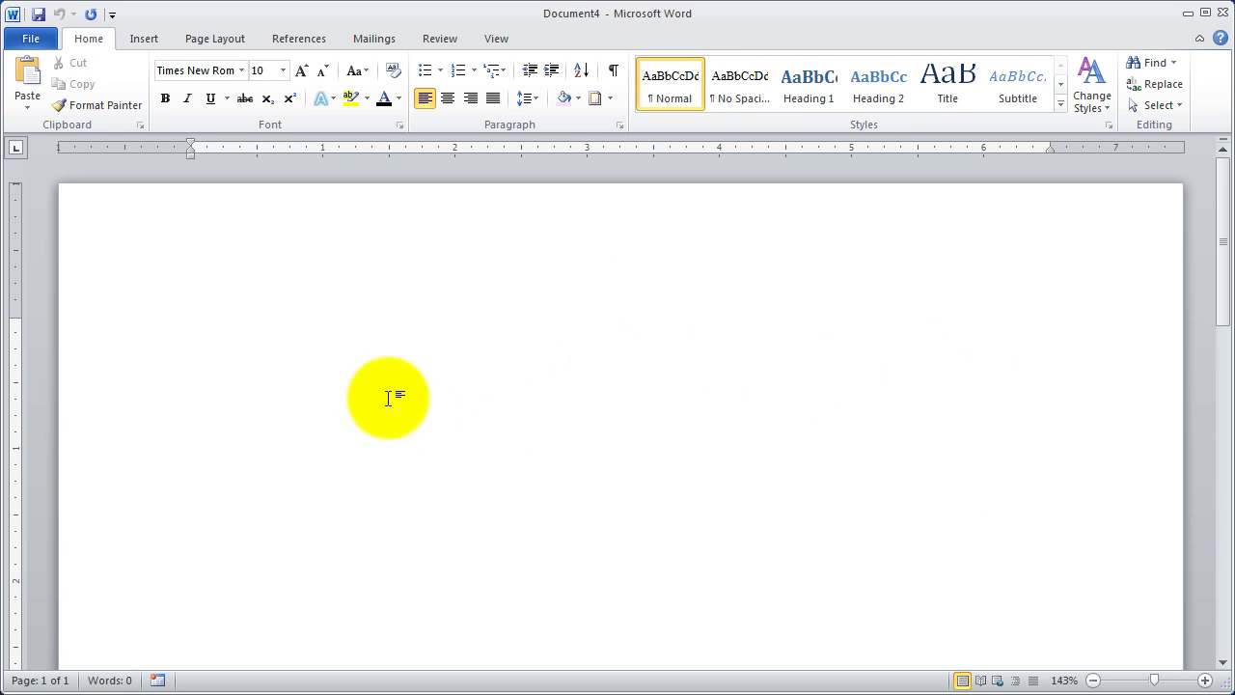
Insert a 5x4 table (five columns, four rows) onto the blank page
{"action": "left_click", "coordinate": [146, 37]}
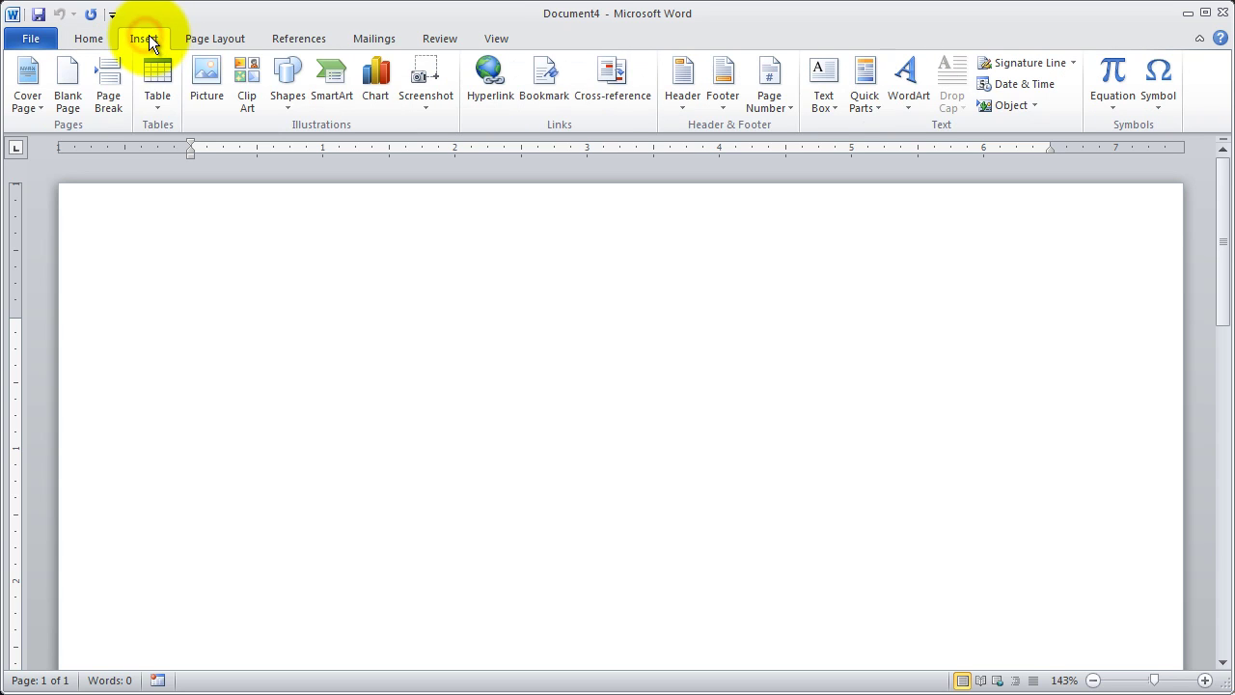
{"action": "left_click", "coordinate": [159, 107]}
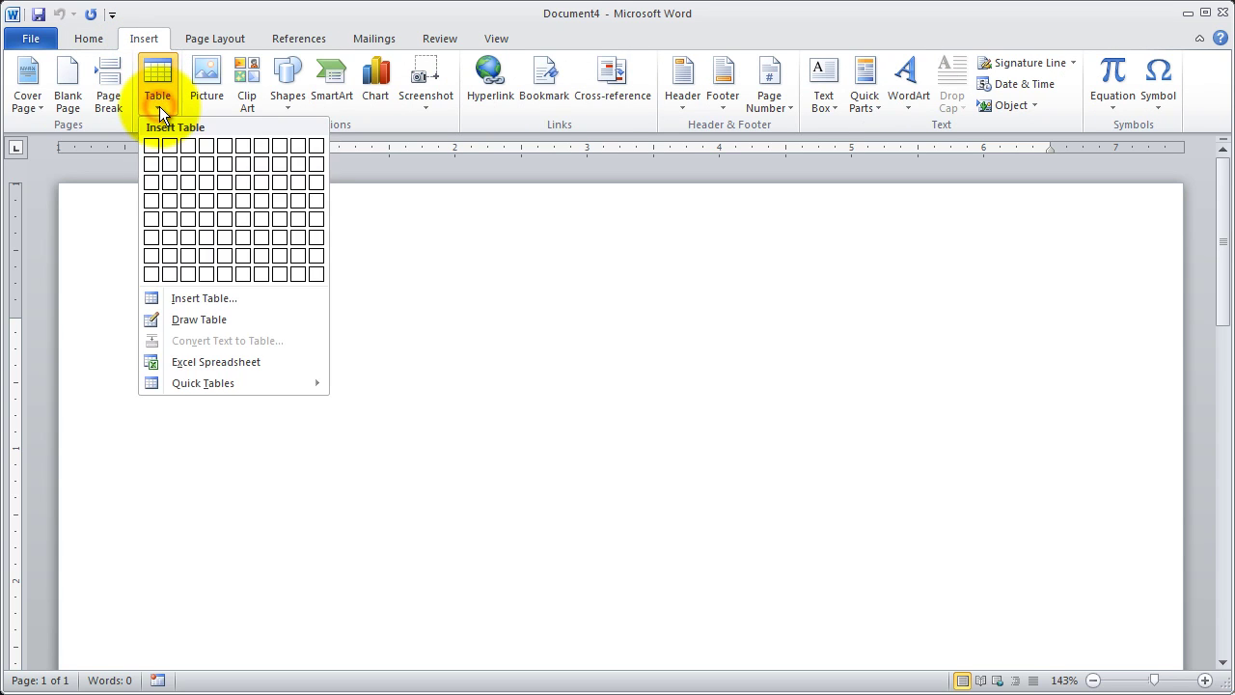
{"action": "left_click", "coordinate": [226, 202]}
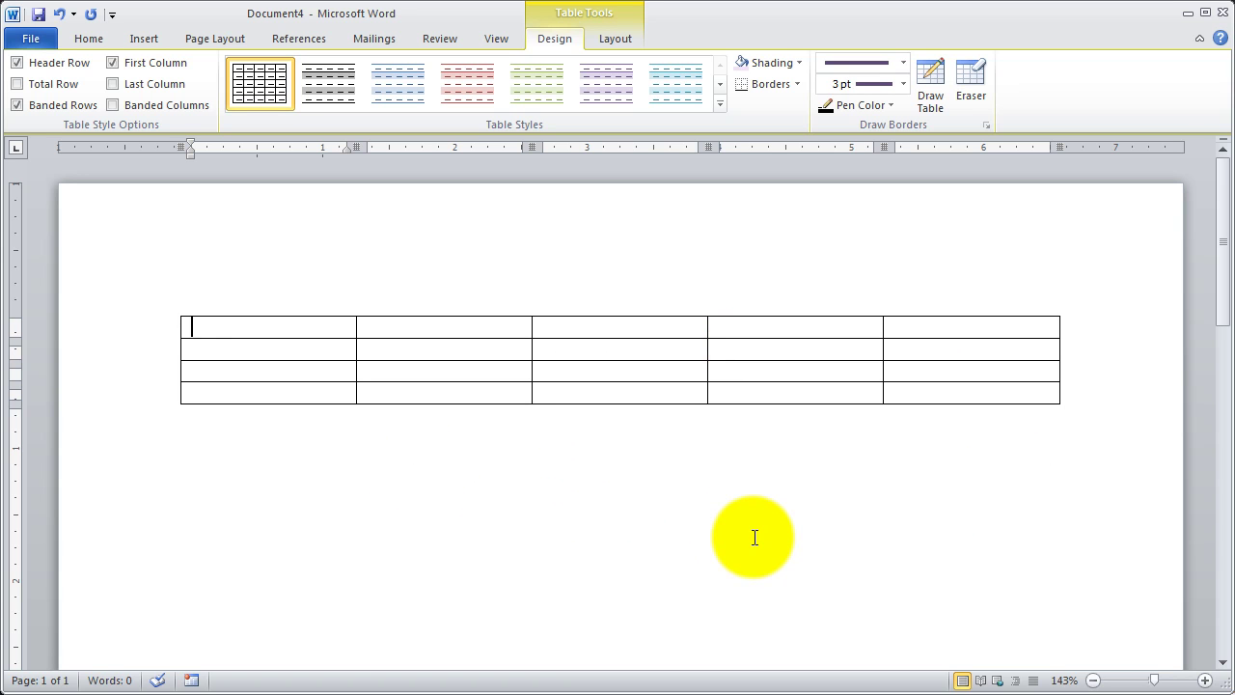
Type the header row: Name, Jan, Feb, Mar, Total
{"action": "type", "text": "Name"}
{"action": "key", "text": "Tab"}
{"action": "type", "text": "Janm"}
{"action": "key", "text": "BackSpace"}
{"action": "key", "text": "Tab"}
{"action": "type", "text": "Feb"}
{"action": "key", "text": "Tab"}
{"action": "type", "text": "mar"}
{"action": "key", "text": "BackSpace"}
{"action": "key", "text": "BackSpace"}
{"action": "key", "text": "BackSpace"}
{"action": "type", "text": "Mar"}
{"action": "key", "text": "Tab"}
{"action": "type", "text": "Total"}
{"action": "key", "text": "Tab"}
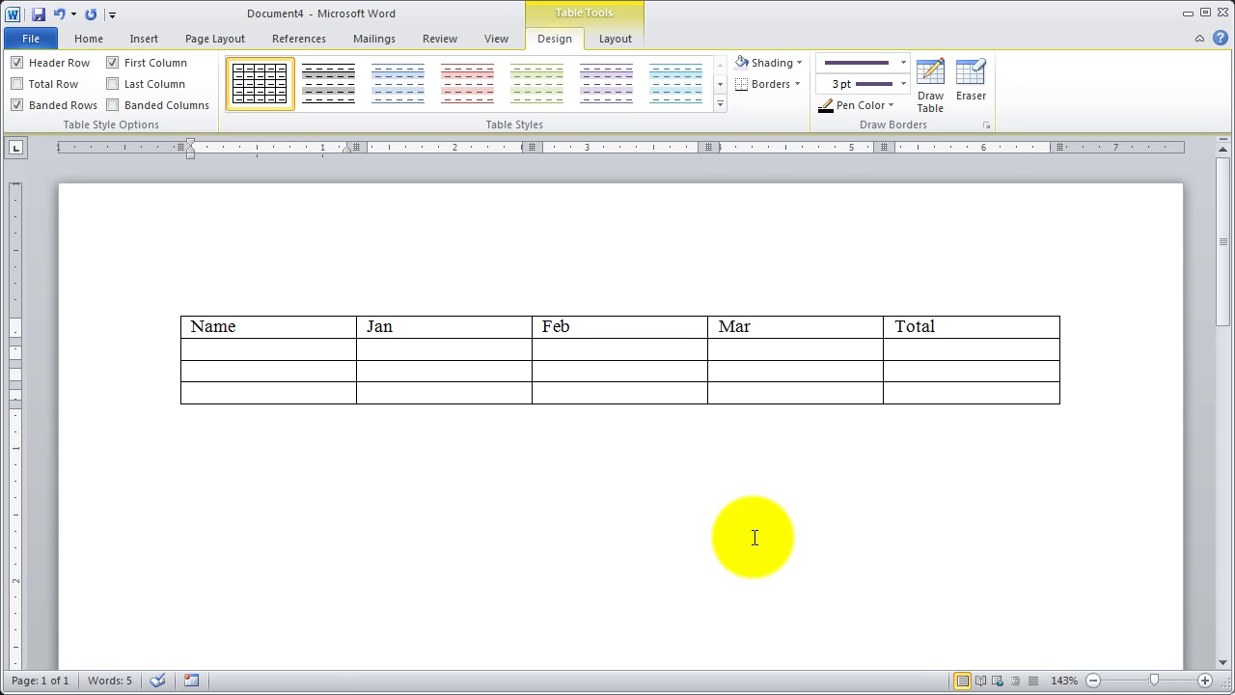
Enter the names John, Mary and Peter down the first column
{"action": "type", "text": "John"}
{"action": "key", "text": "Down"}
{"action": "type", "text": "Mary"}
{"action": "key", "text": "Down"}
{"action": "type", "text": "Peter"}
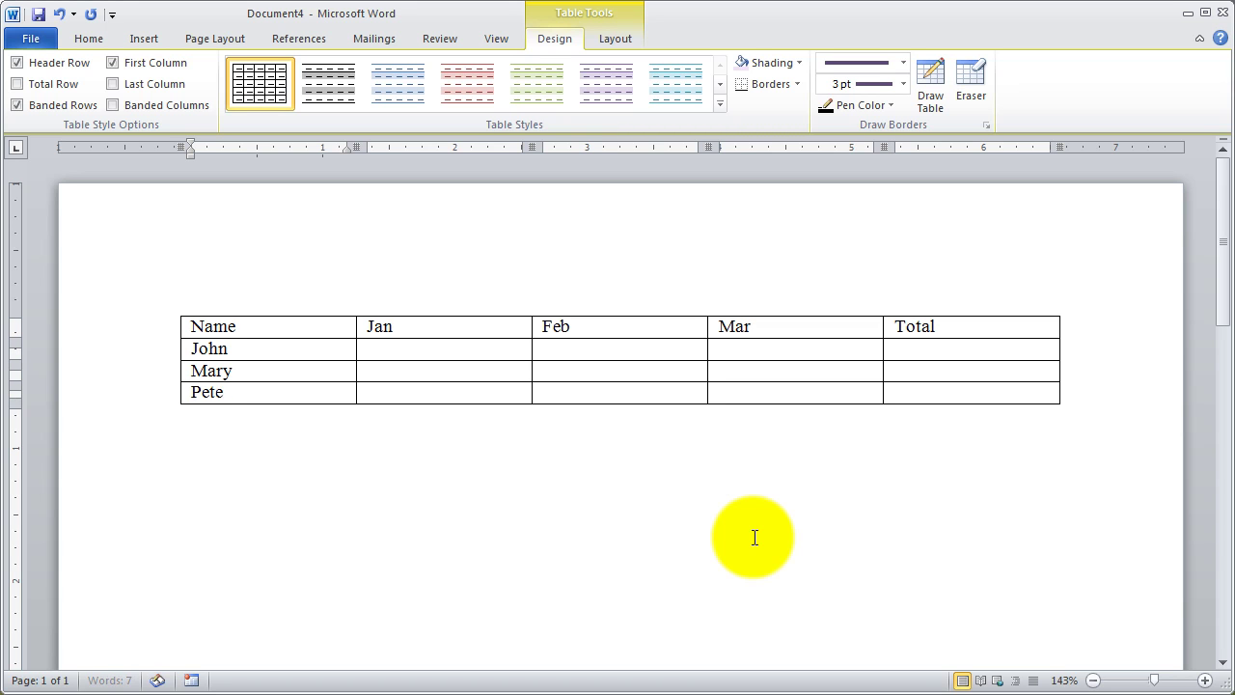
Enter the Jan sales 234, 543 and 567 for John, Mary and Peter
{"action": "key", "text": "Tab"}
{"action": "key", "text": "Up"}
{"action": "type", "text": "234"}
{"action": "key", "text": "Down"}
{"action": "type", "text": "543"}
{"action": "key", "text": "Down"}
{"action": "type", "text": "567"}
Enter the Feb sales figures, starting with 345 for John
{"action": "key", "text": "Up"}
{"action": "key", "text": "Tab"}
{"action": "key", "text": "Tab"}
{"action": "key", "text": "Up"}
{"action": "key", "text": "Left"}
{"action": "key", "text": "Left"}
{"action": "key", "text": "Right"}
{"action": "type", "text": "345"}
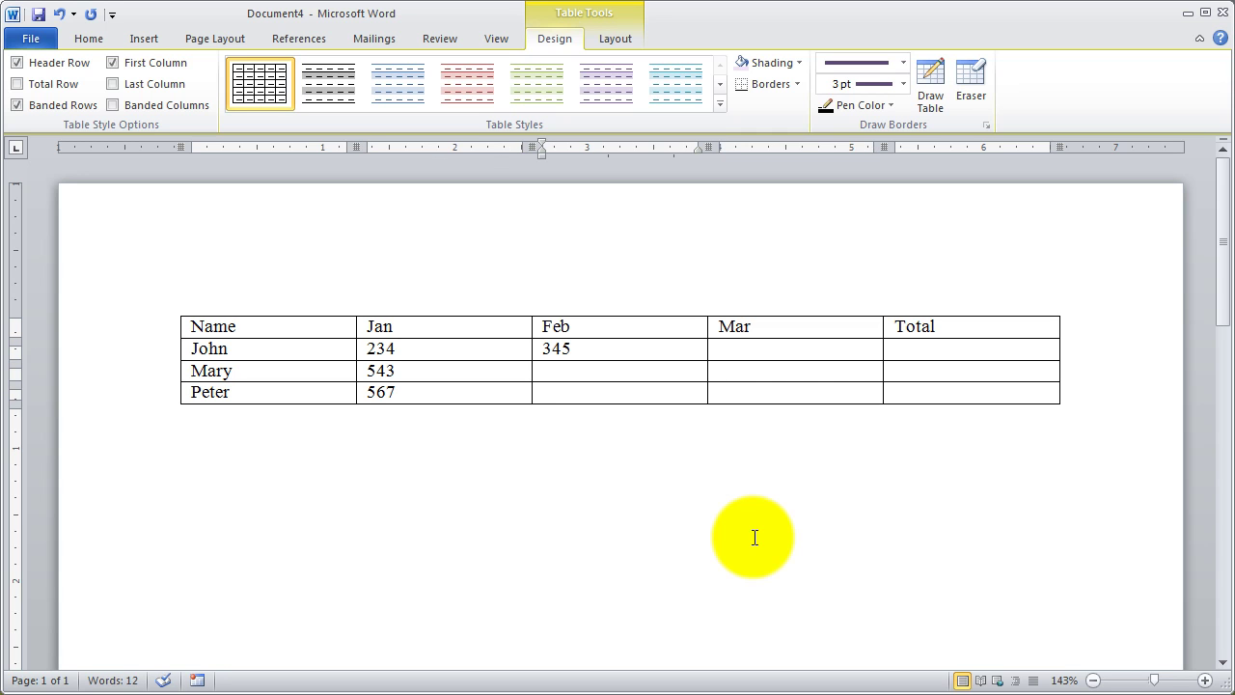
{"action": "key", "text": "Down"}
{"action": "type", "text": "345"}
{"action": "type", "text": "756"}
Enter the Mar sales 845, 567 and 876, leaving the Total column empty
{"action": "key", "text": "Up"}
{"action": "key", "text": "Up"}
{"action": "key", "text": "Right"}
{"action": "key", "text": "Right"}
{"action": "key", "text": "Left"}
{"action": "type", "text": "8455"}
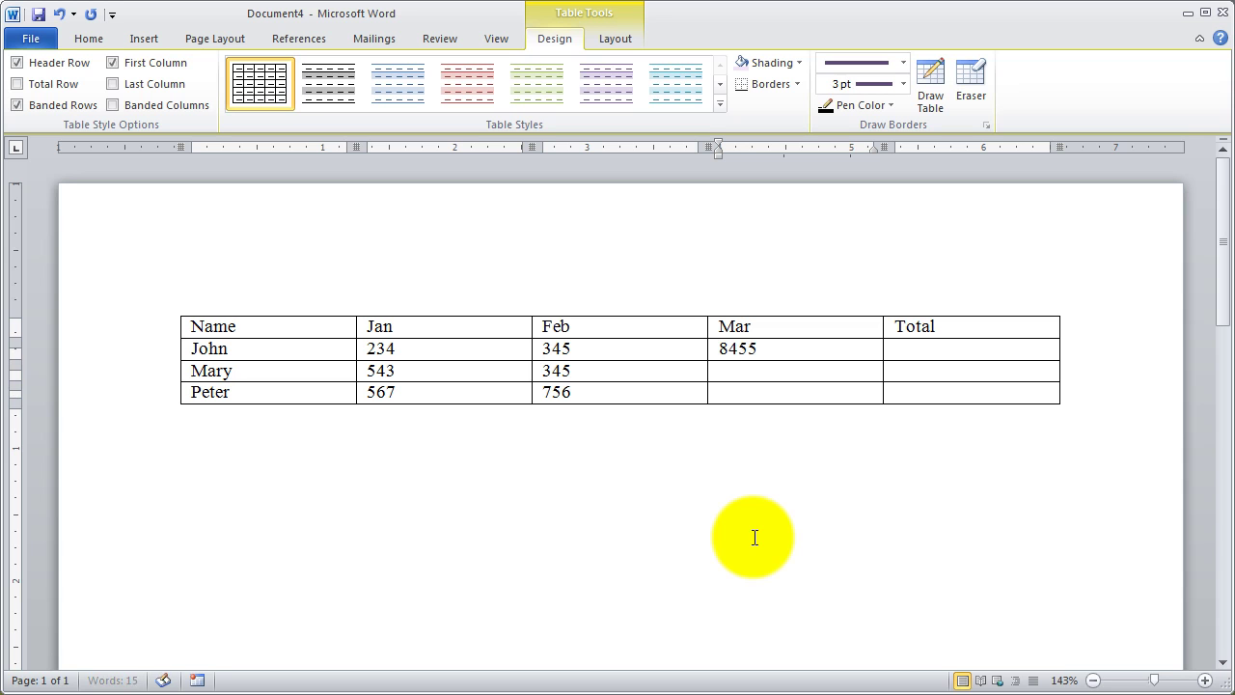
{"action": "key", "text": "BackSpace"}
{"action": "key", "text": "Down"}
{"action": "type", "text": "567"}
{"action": "key", "text": "Down"}
{"action": "type", "text": "8764"}
{"action": "key", "text": "BackSpace"}
{"action": "key", "text": "Right"}
{"action": "key", "text": "Up"}
{"action": "key", "text": "Up"}
{"action": "key", "text": "Down"}
{"action": "key", "text": "Up"}
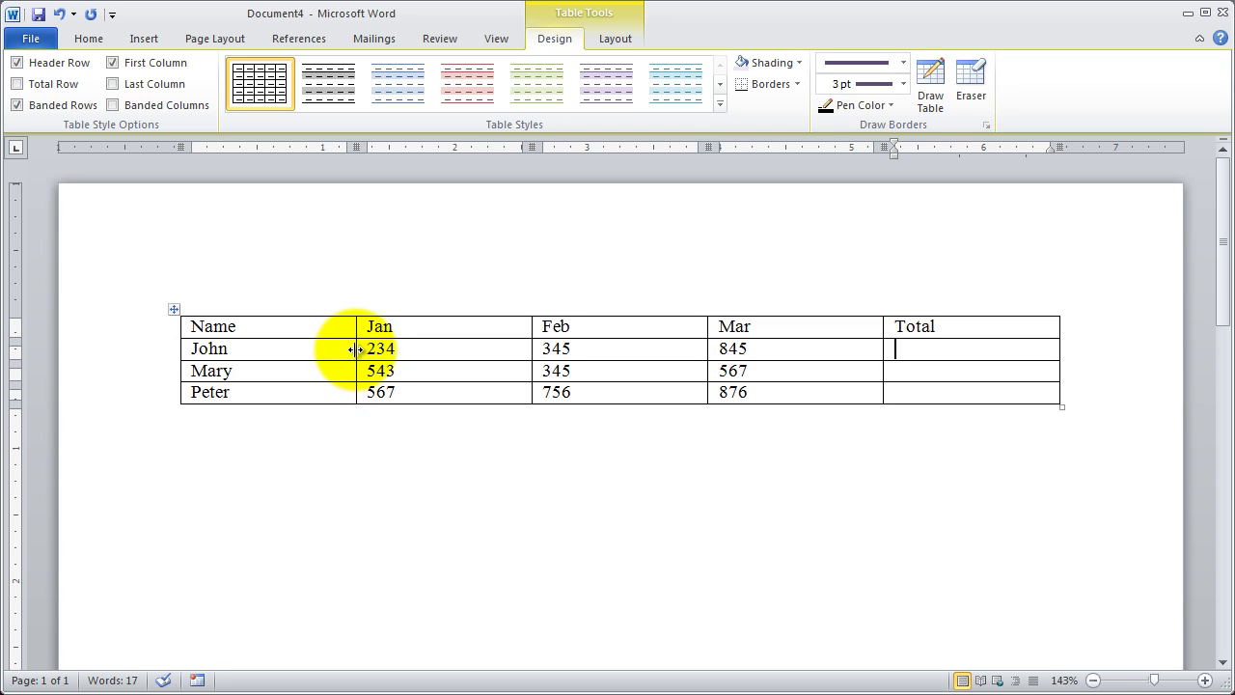
Narrow the Name, Jan, Feb, Mar and Total columns to fit, then heighten the header row
{"action": "left_click_drag", "start_coordinate": [356, 349], "coordinate": [290, 353]}
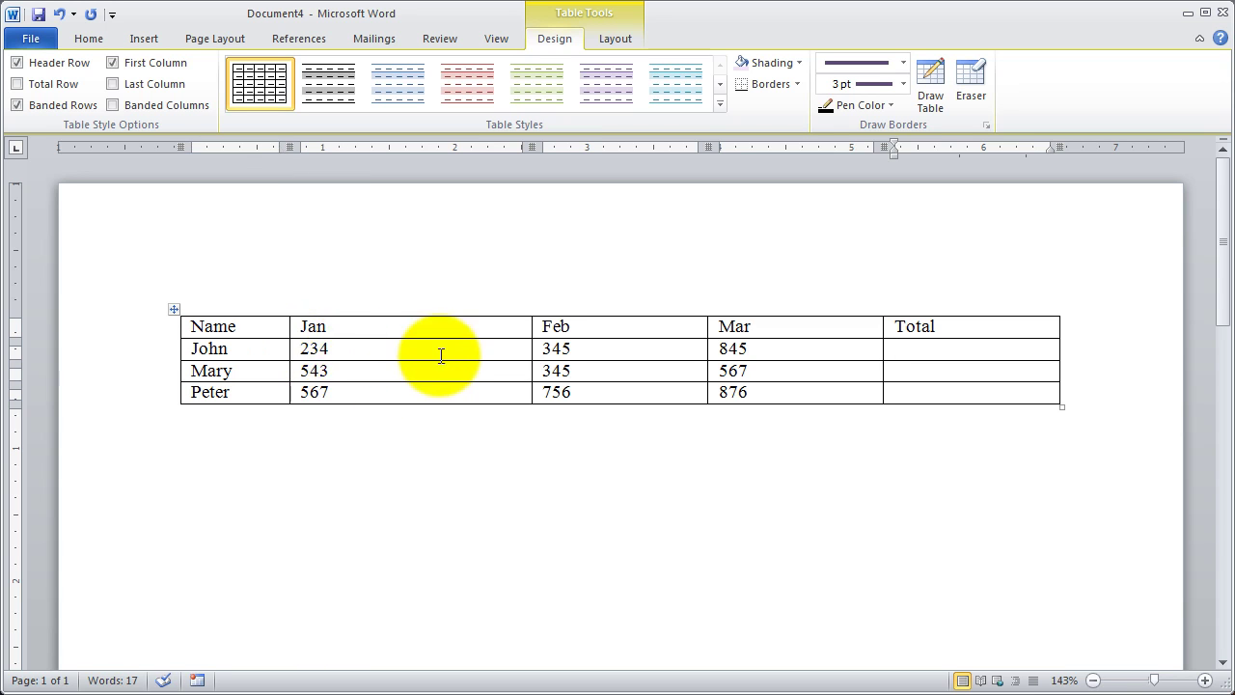
{"action": "left_click_drag", "start_coordinate": [531, 350], "coordinate": [371, 349]}
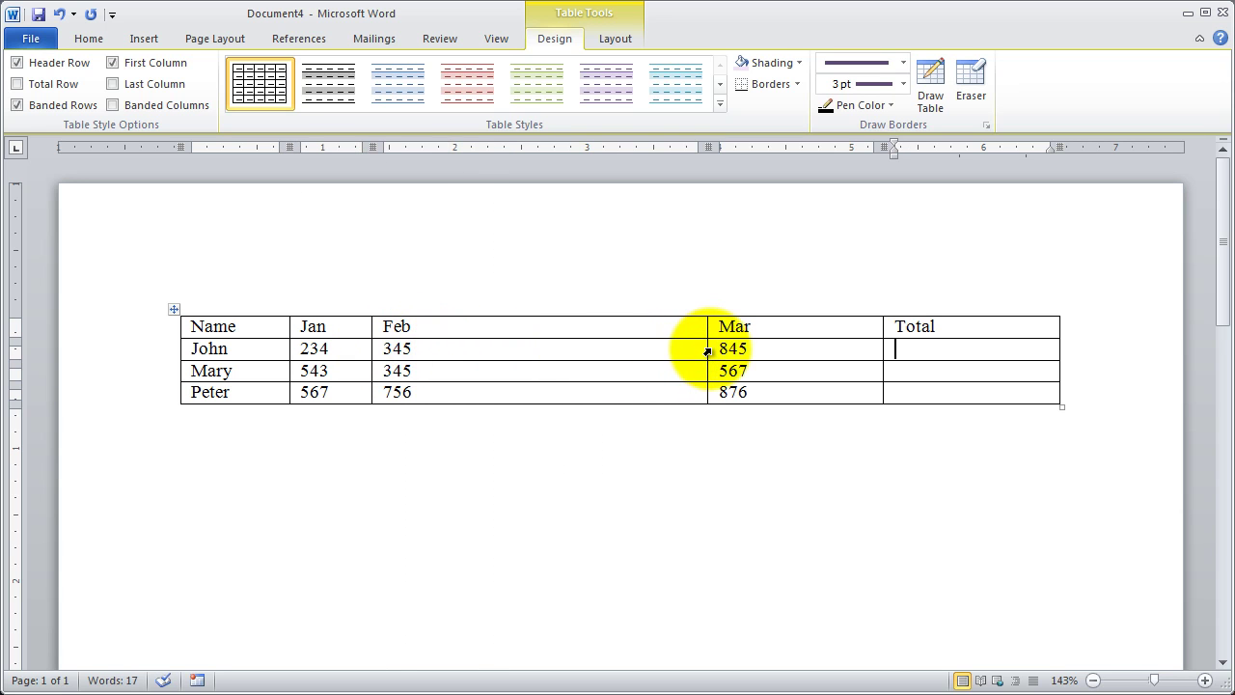
{"action": "left_click_drag", "start_coordinate": [708, 349], "coordinate": [446, 348]}
{"action": "left_click_drag", "start_coordinate": [881, 350], "coordinate": [513, 349]}
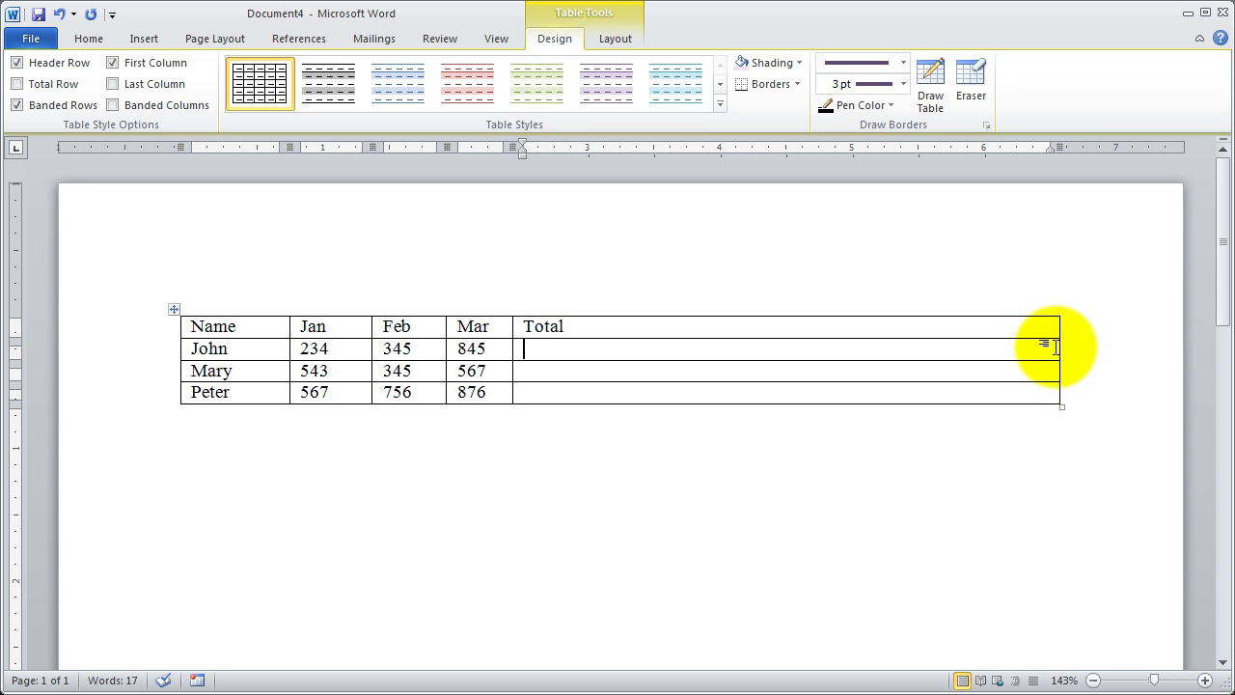
{"action": "left_click_drag", "start_coordinate": [1056, 348], "coordinate": [586, 353]}
{"action": "left_click", "coordinate": [800, 472]}
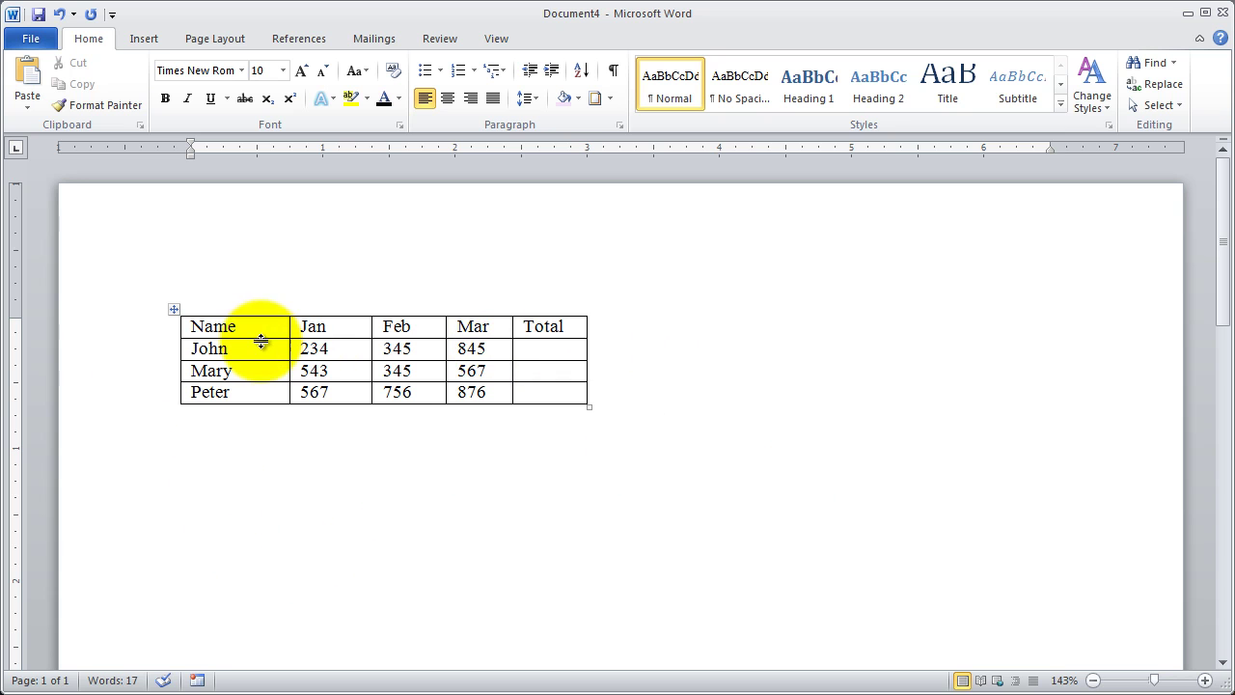
{"action": "left_click_drag", "start_coordinate": [261, 335], "coordinate": [265, 357]}
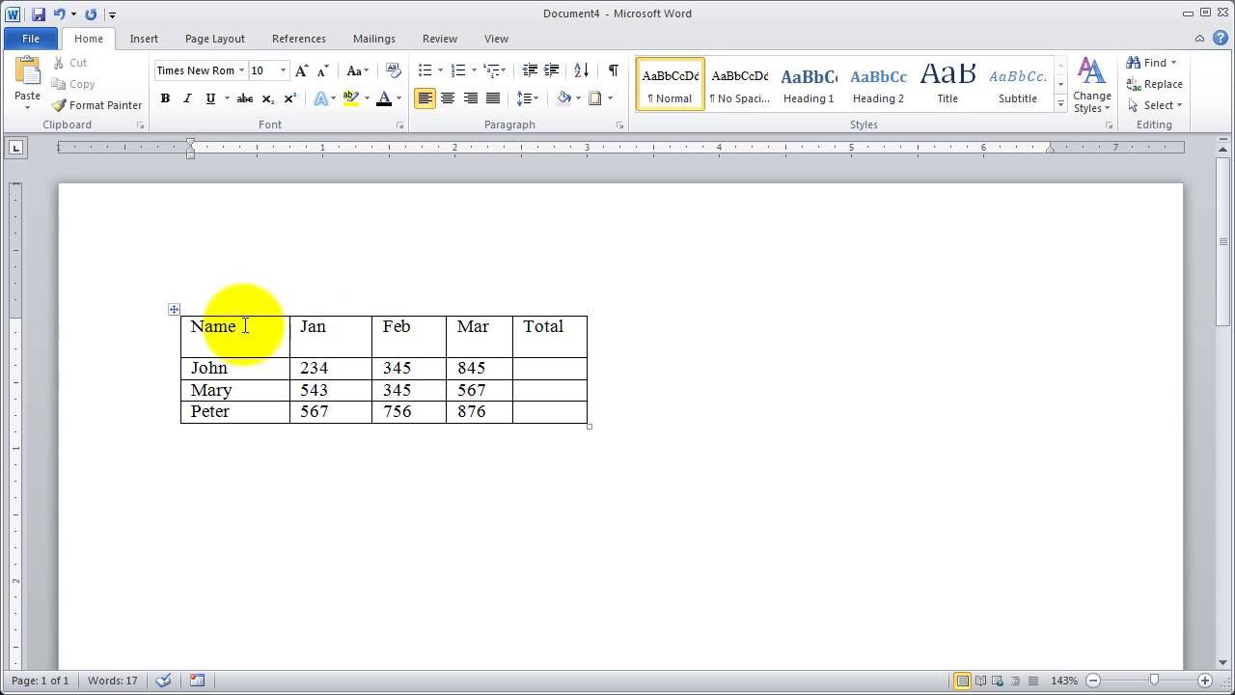
{"action": "left_click_drag", "start_coordinate": [243, 326], "coordinate": [242, 419]}
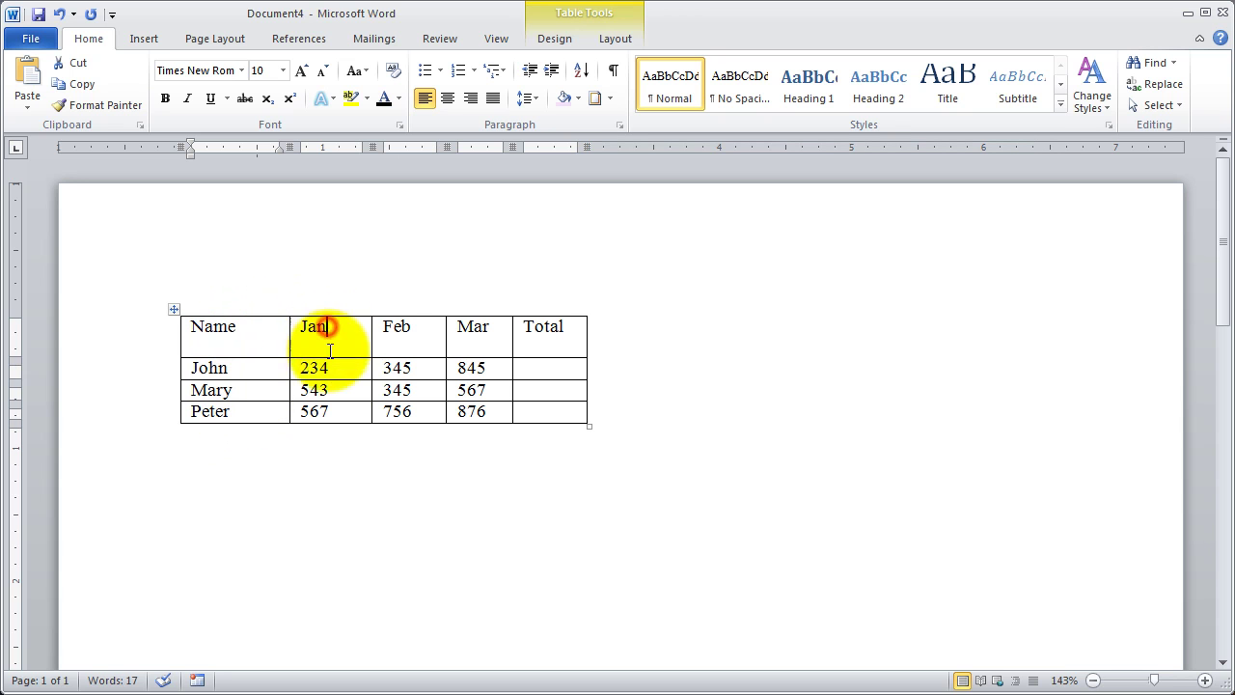
{"action": "left_click_drag", "start_coordinate": [332, 376], "coordinate": [335, 413]}
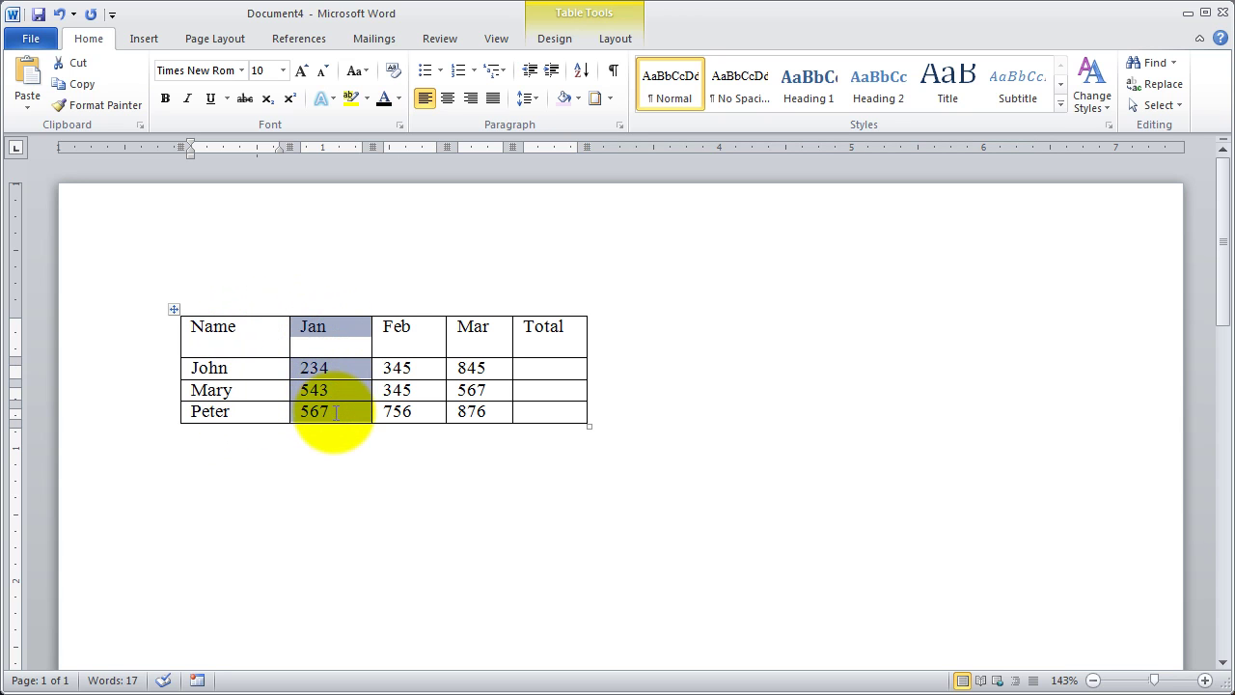
{"action": "left_click", "coordinate": [224, 333]}
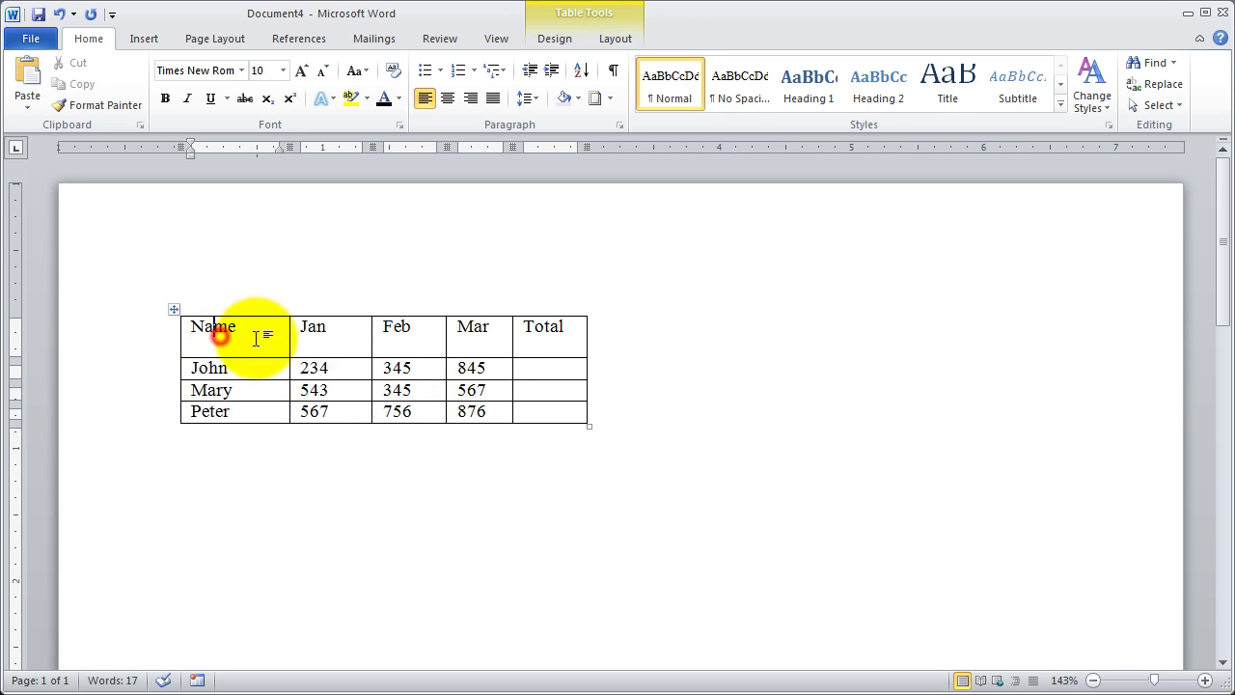
Insert a new empty column to the left of the Jan column
{"action": "right_click", "coordinate": [332, 326]}
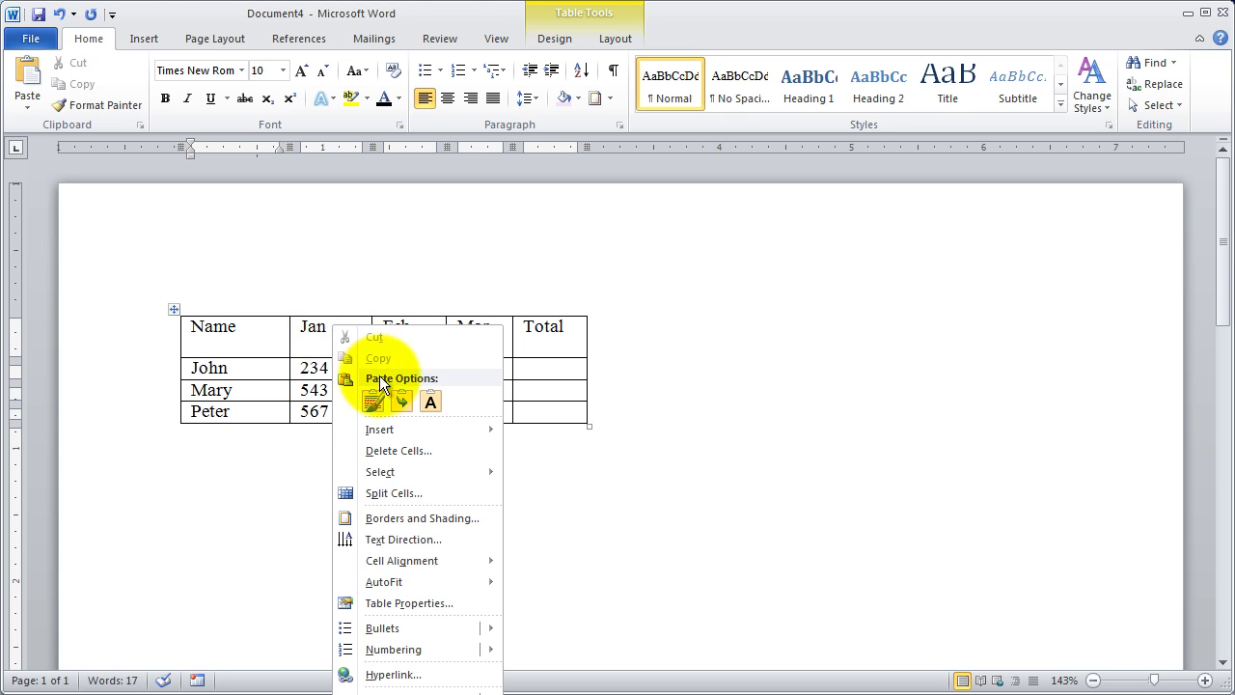
{"action": "mouse_move", "coordinate": [406, 430]}
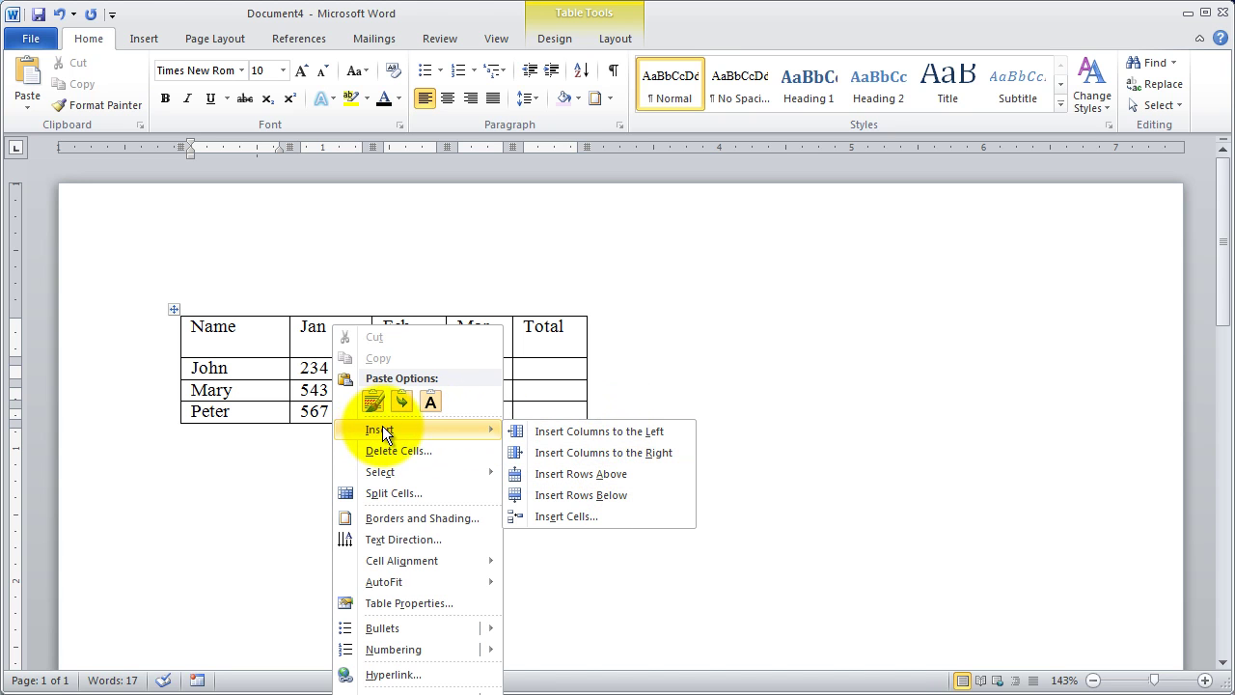
{"action": "left_click", "coordinate": [577, 431]}
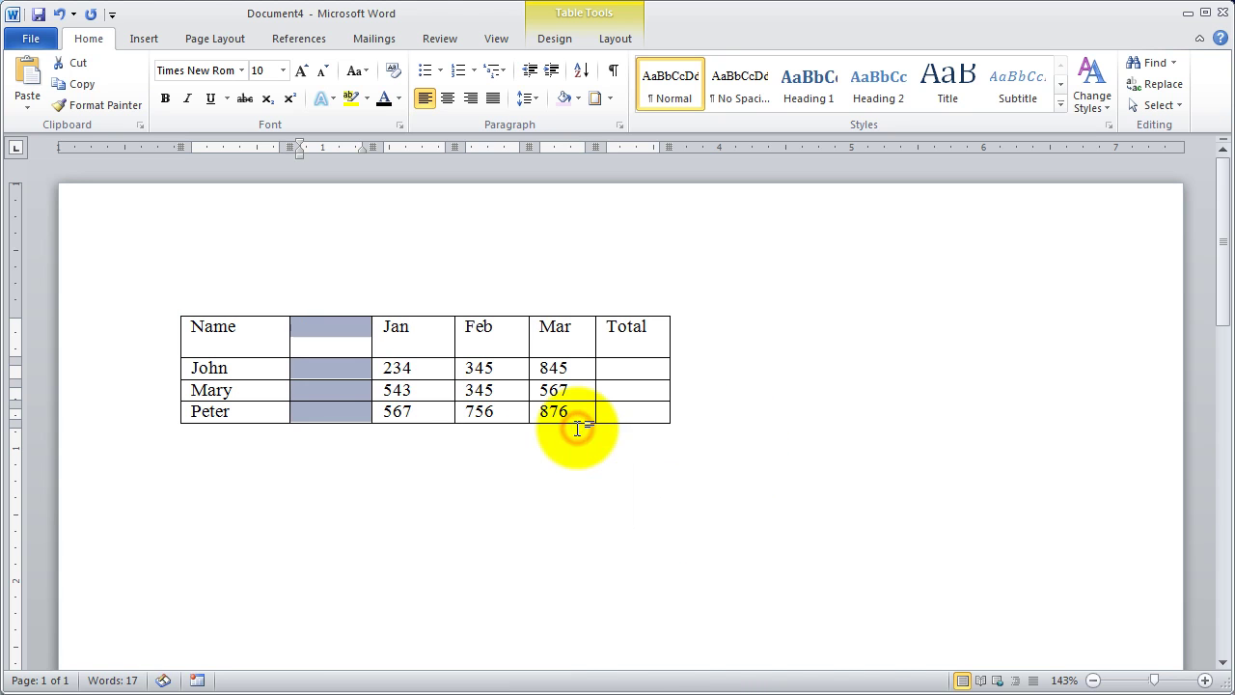
{"action": "left_click", "coordinate": [721, 445]}
Head the new column 'Last Name' and rename the Name heading to 'First Name'
{"action": "left_click", "coordinate": [331, 335]}
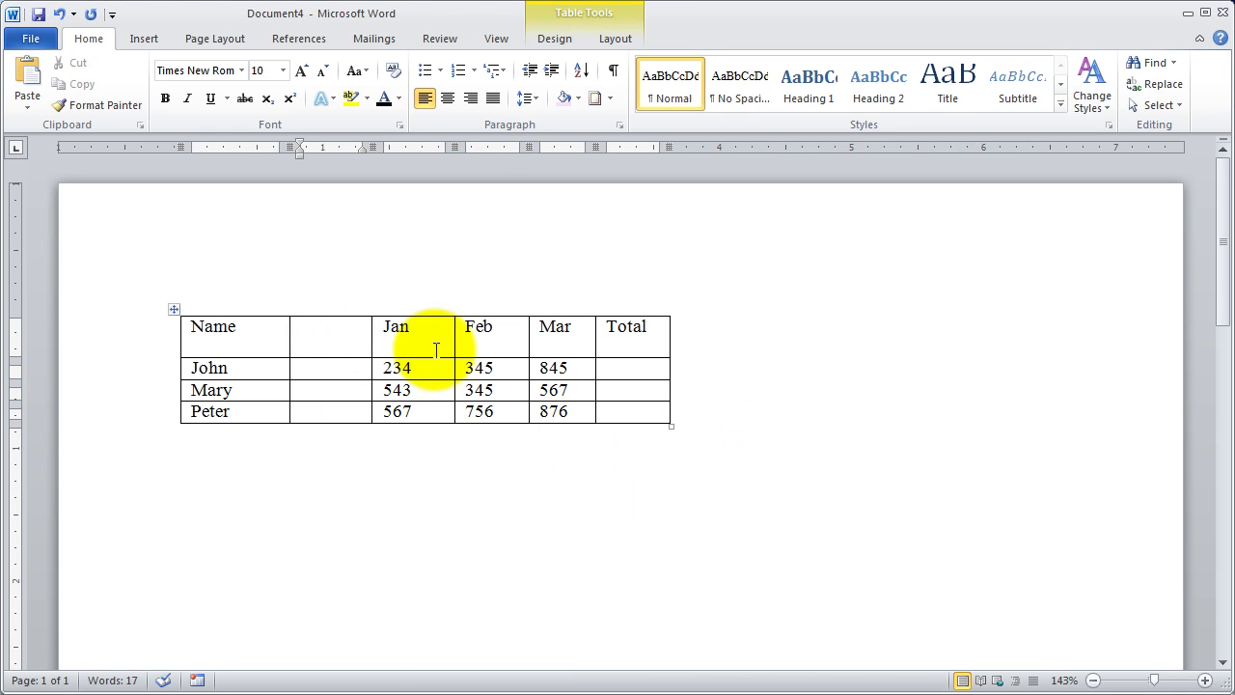
{"action": "type", "text": "Last Name"}
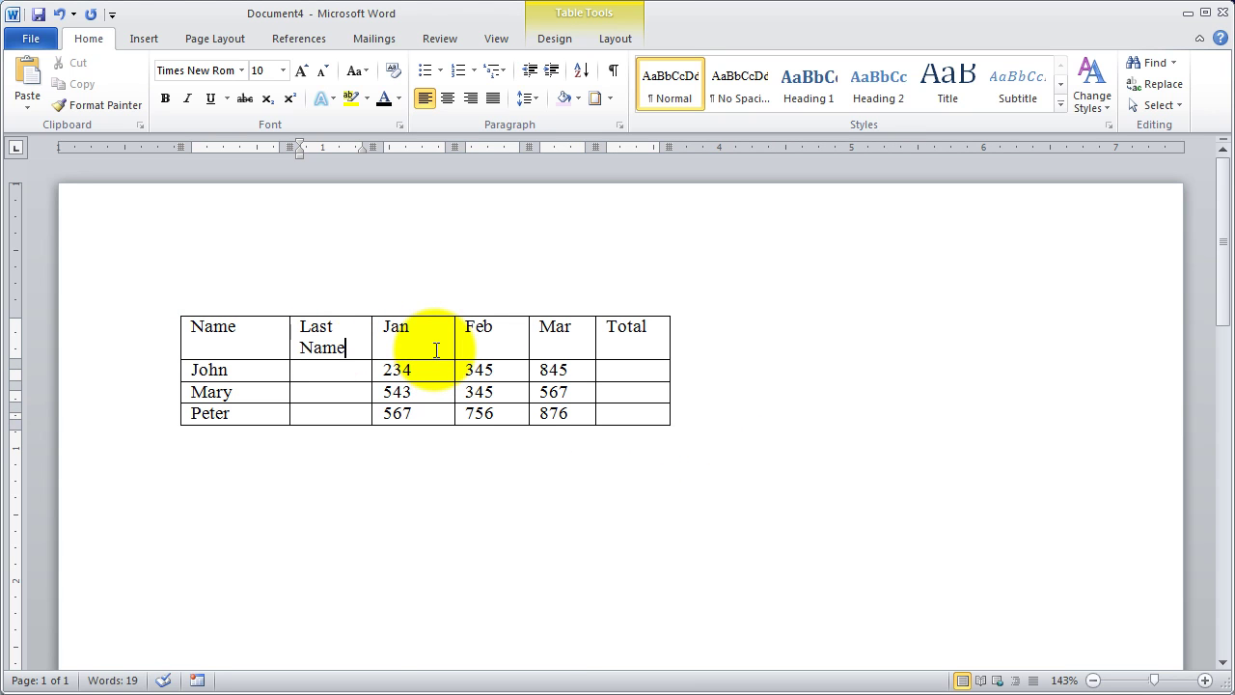
{"action": "left_click", "coordinate": [240, 331]}
{"action": "double_click", "coordinate": [203, 328]}
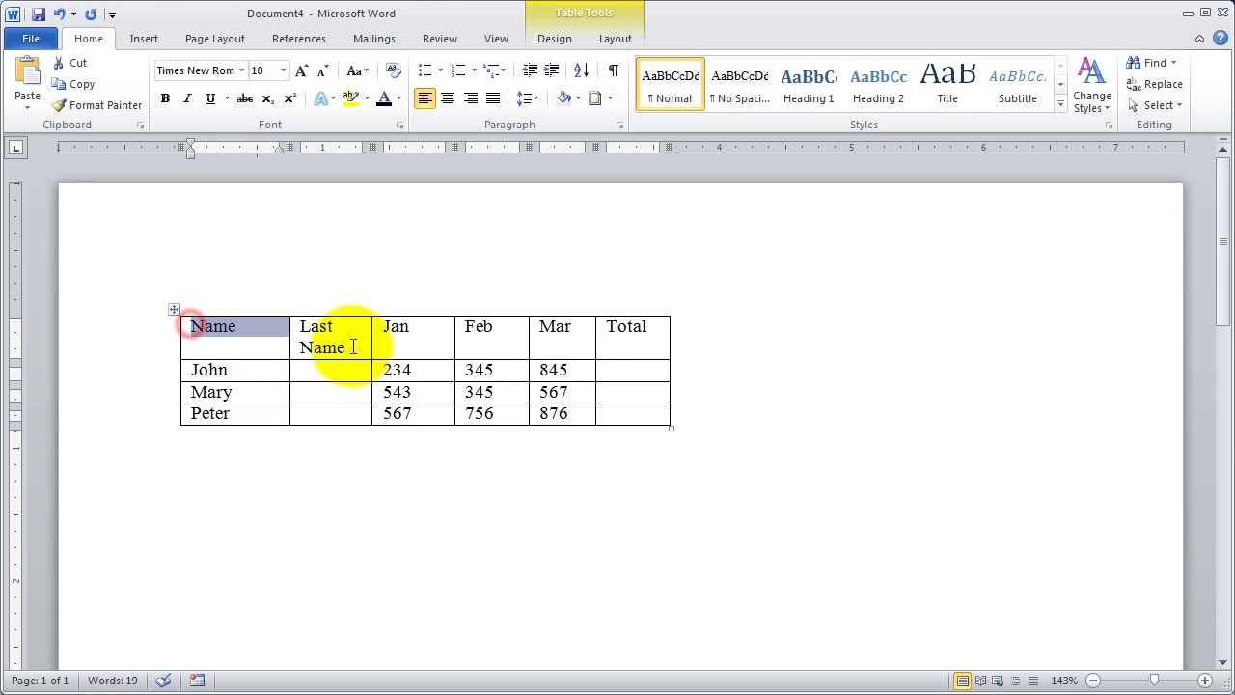
{"action": "type", "text": "First"}
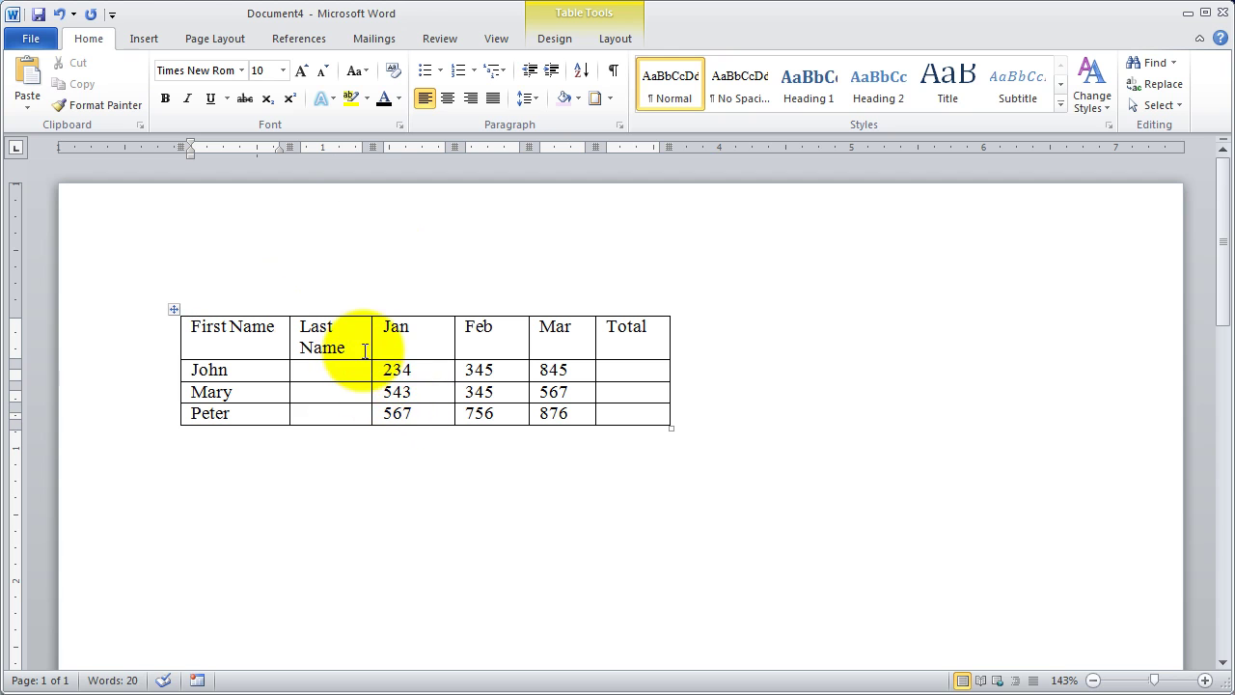
Widen the Last Name column and rebalance the Jan, Feb, Mar and Total column widths
{"action": "left_click_drag", "start_coordinate": [370, 348], "coordinate": [405, 348]}
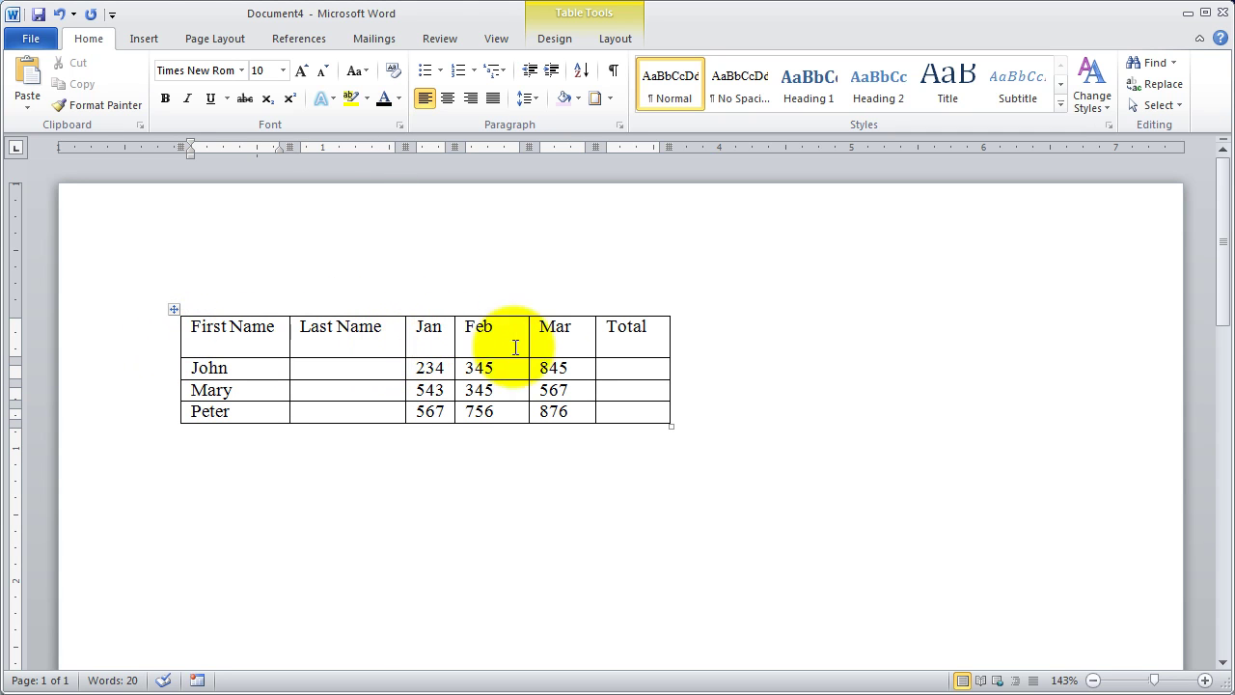
{"action": "left_click", "coordinate": [332, 346]}
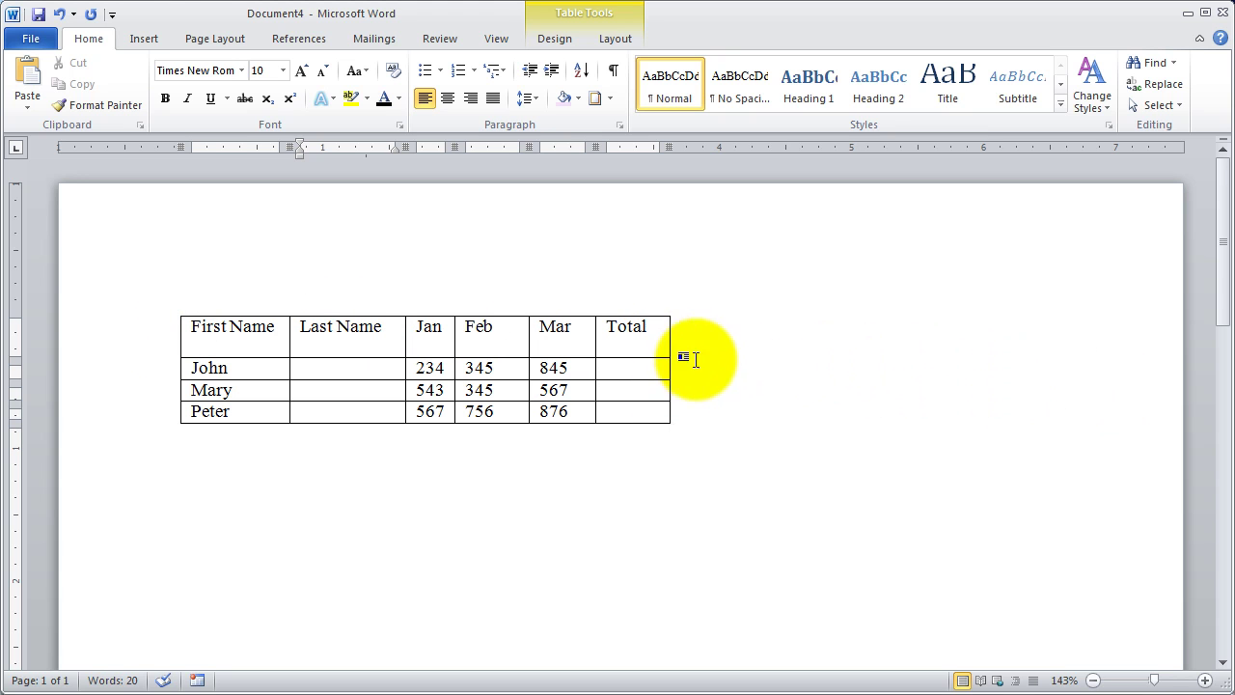
{"action": "left_click_drag", "start_coordinate": [670, 339], "coordinate": [787, 340]}
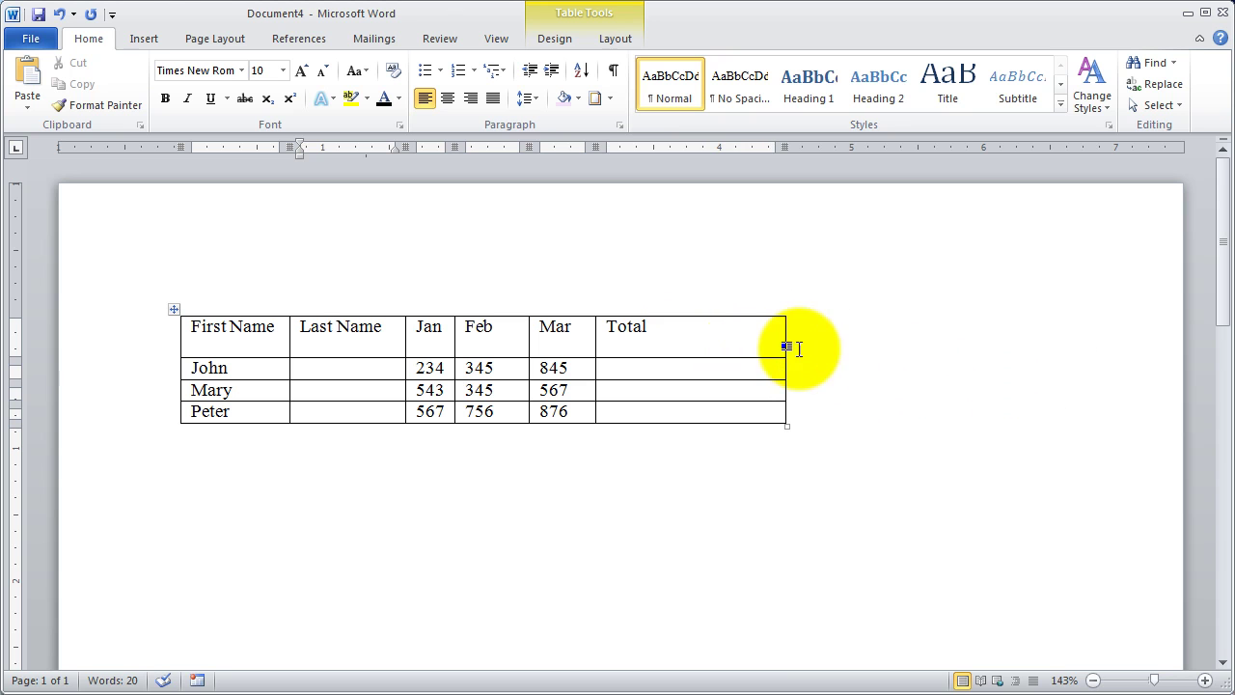
{"action": "left_click_drag", "start_coordinate": [787, 338], "coordinate": [728, 338]}
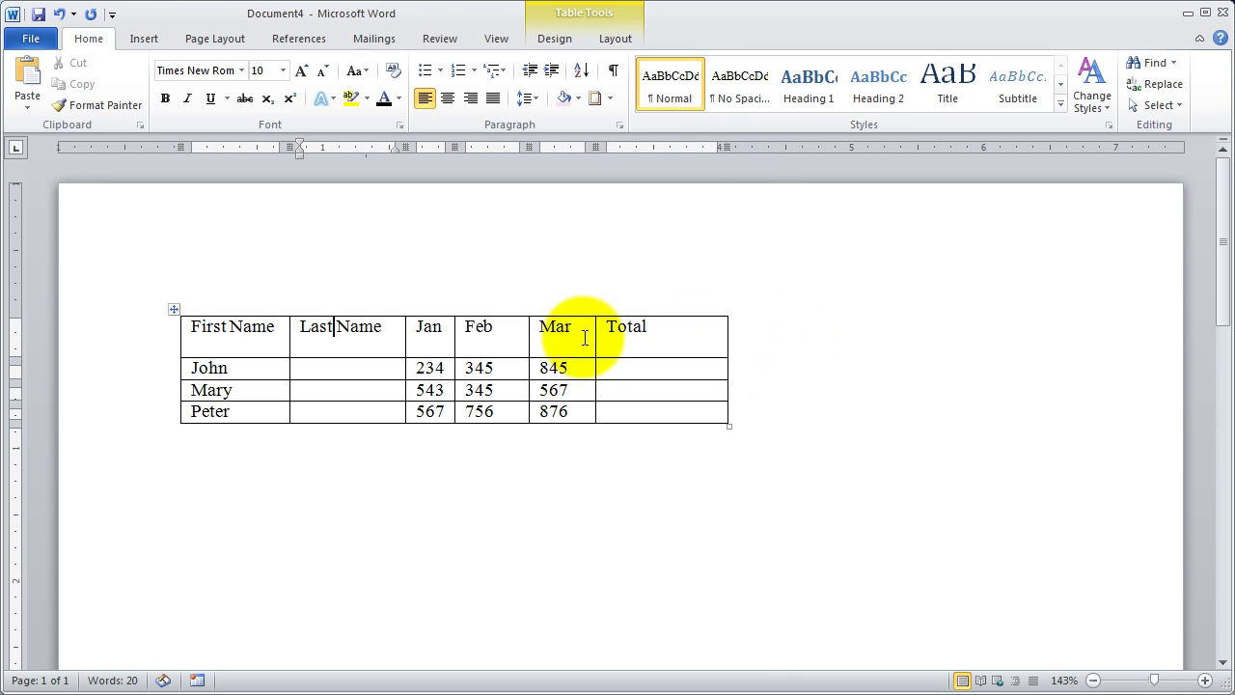
{"action": "left_click_drag", "start_coordinate": [594, 339], "coordinate": [645, 339]}
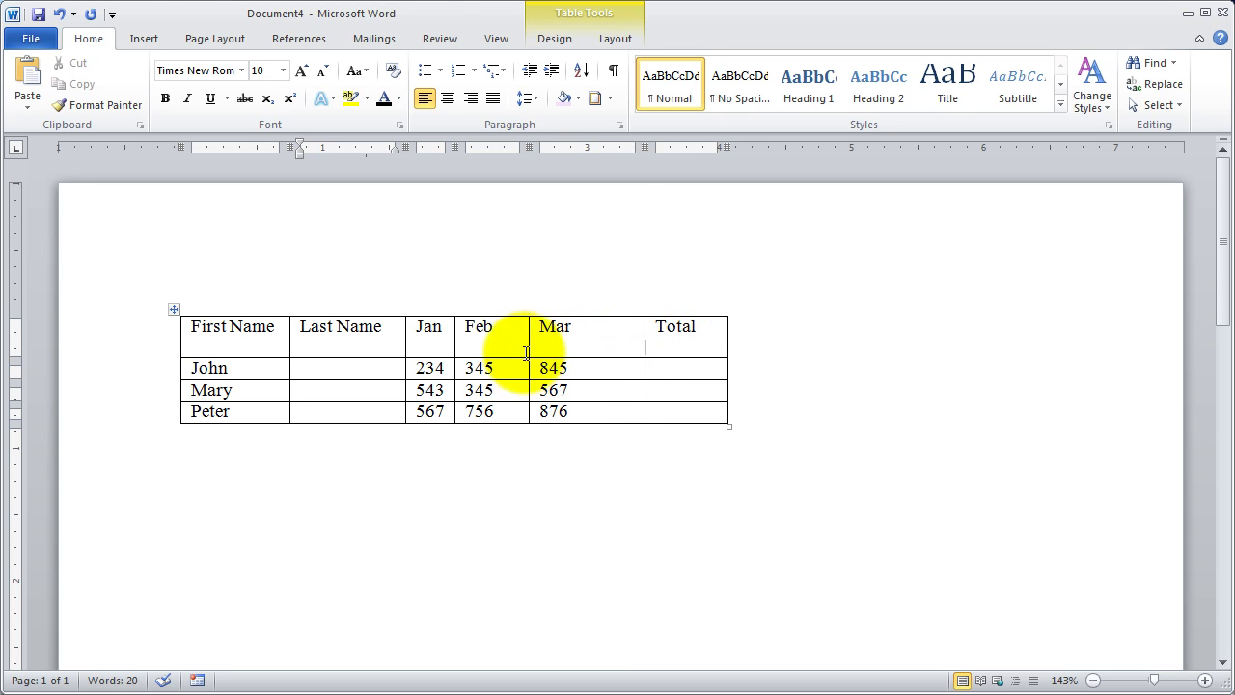
{"action": "left_click_drag", "start_coordinate": [529, 348], "coordinate": [578, 347]}
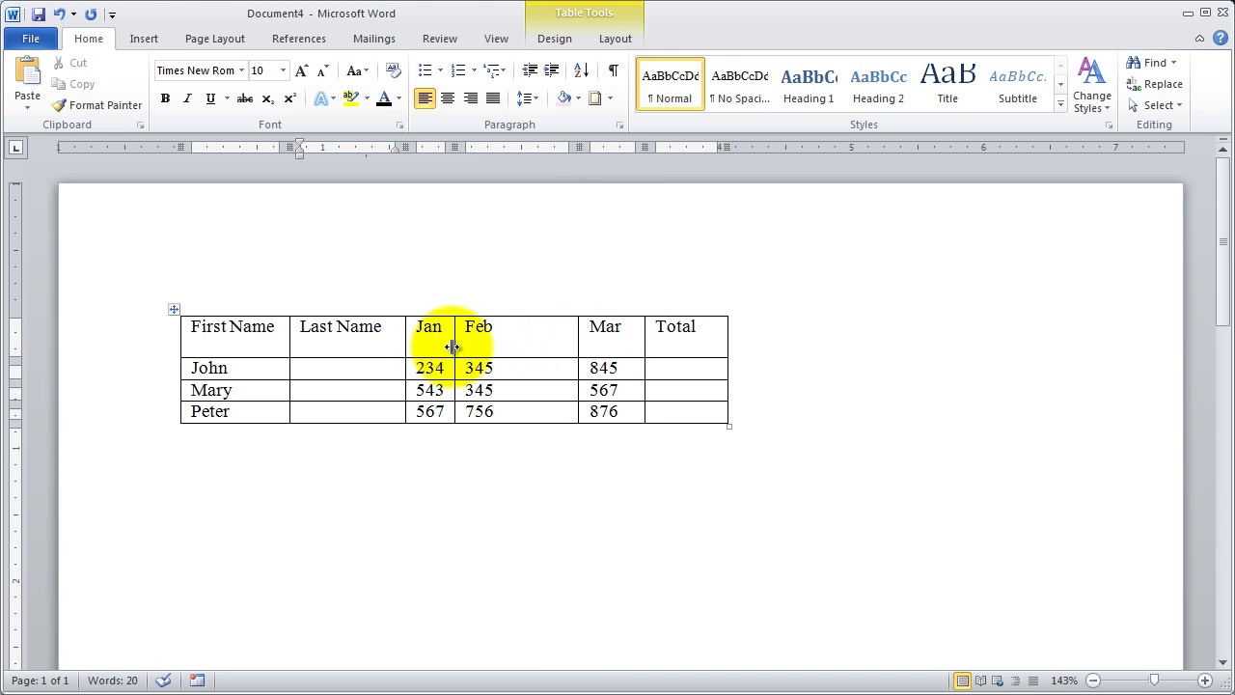
{"action": "left_click_drag", "start_coordinate": [456, 347], "coordinate": [513, 343]}
{"action": "left_click_drag", "start_coordinate": [405, 344], "coordinate": [454, 344]}
{"action": "left_click", "coordinate": [342, 368]}
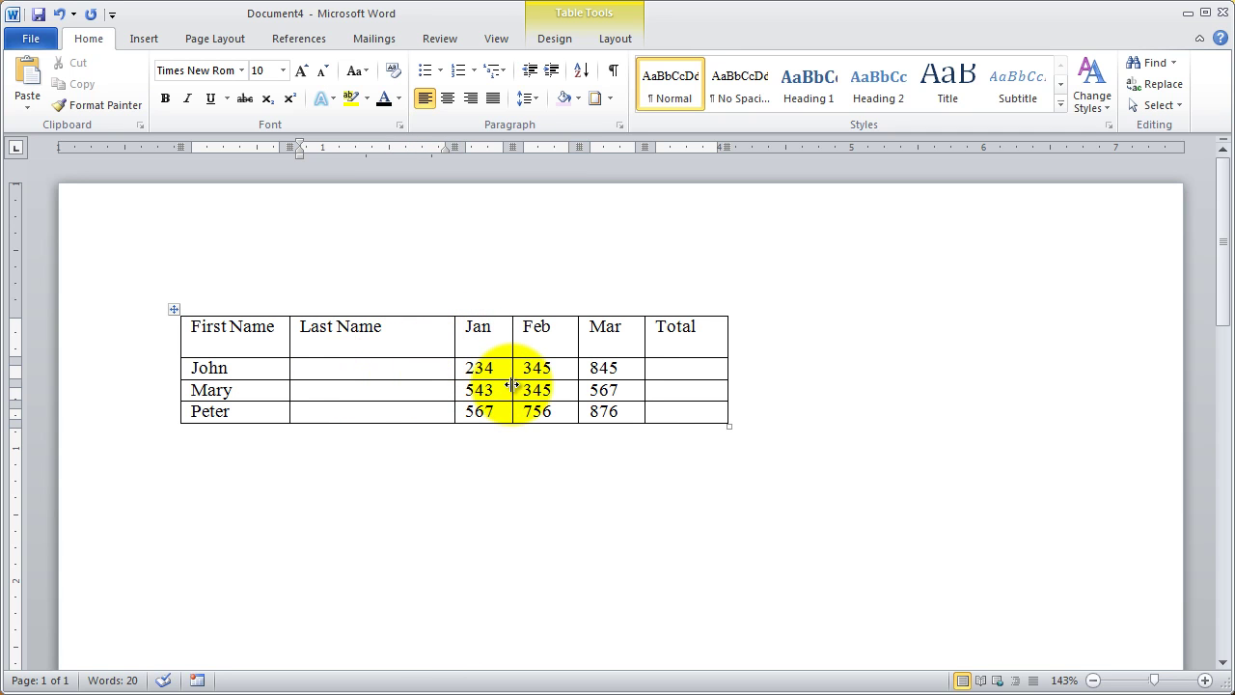
Enter the last names Martin, Jones and Smith for John, Mary and Peter
{"action": "type", "text": "J"}
{"action": "key", "text": "BackSpace"}
{"action": "type", "text": "Martinm"}
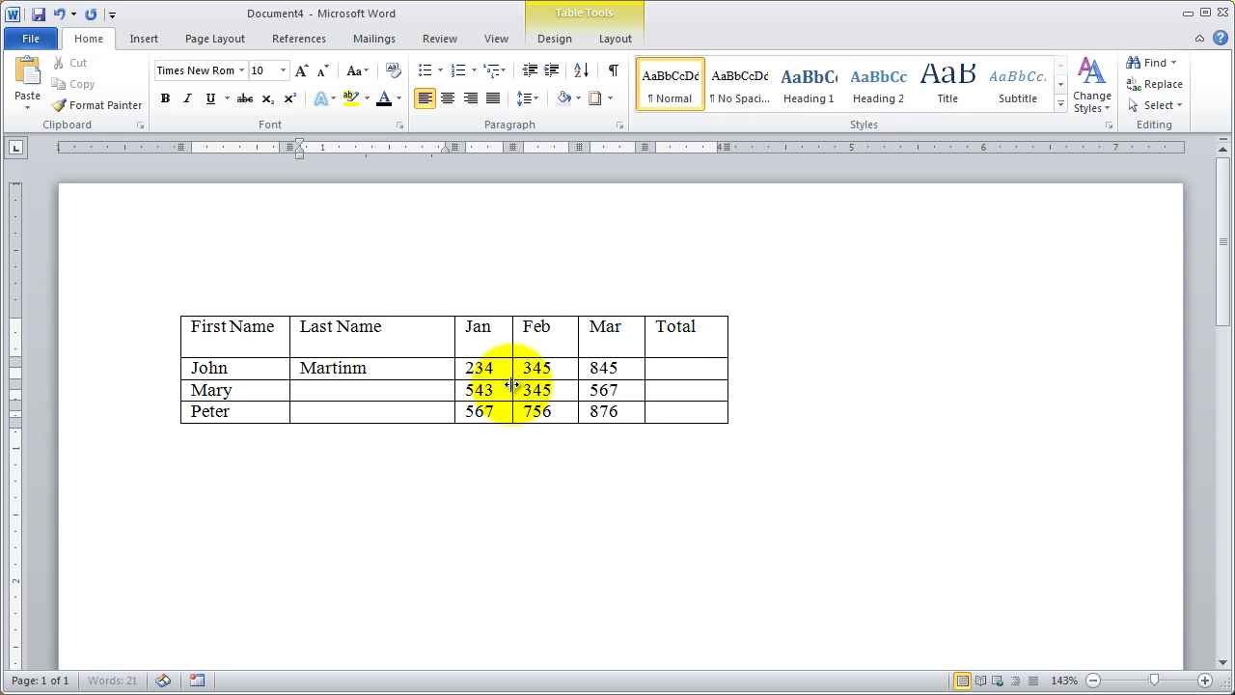
{"action": "key", "text": "BackSpace"}
{"action": "key", "text": "Down"}
{"action": "type", "text": "Jon"}
{"action": "key", "text": "Down"}
{"action": "type", "text": "Sm"}
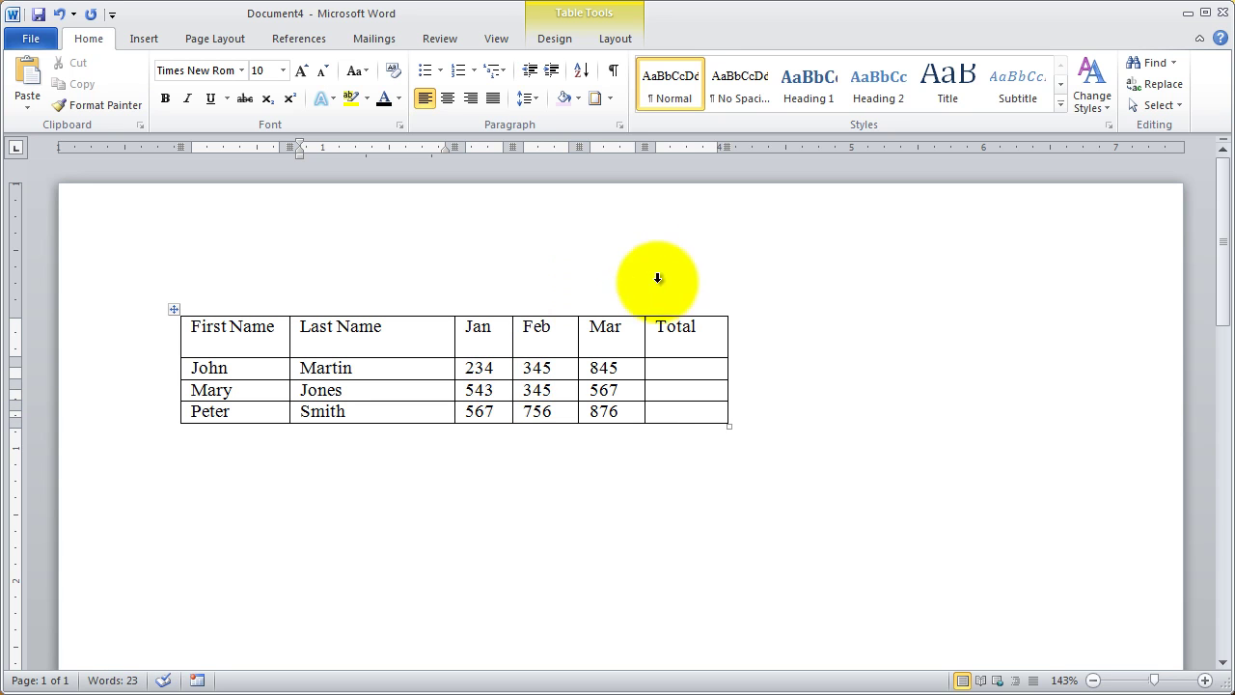
{"action": "left_click", "coordinate": [510, 284]}
{"action": "left_click", "coordinate": [688, 464]}
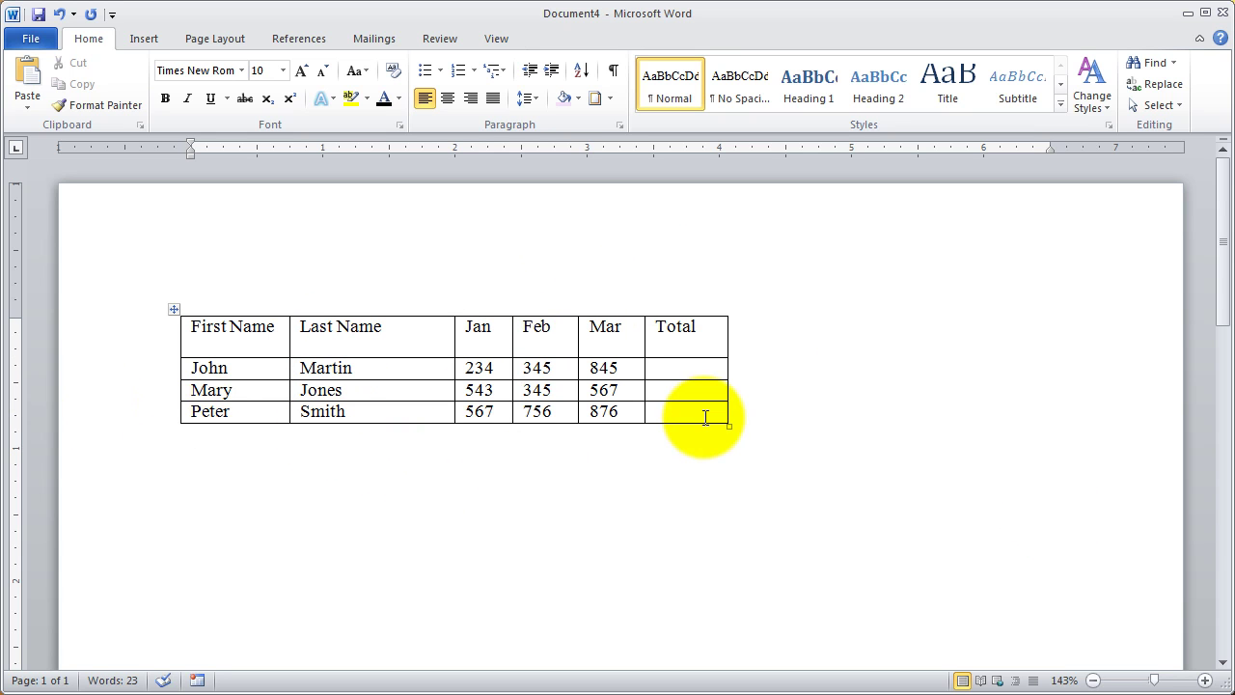
Insert an empty row above Mary's row
{"action": "right_click", "coordinate": [401, 388]}
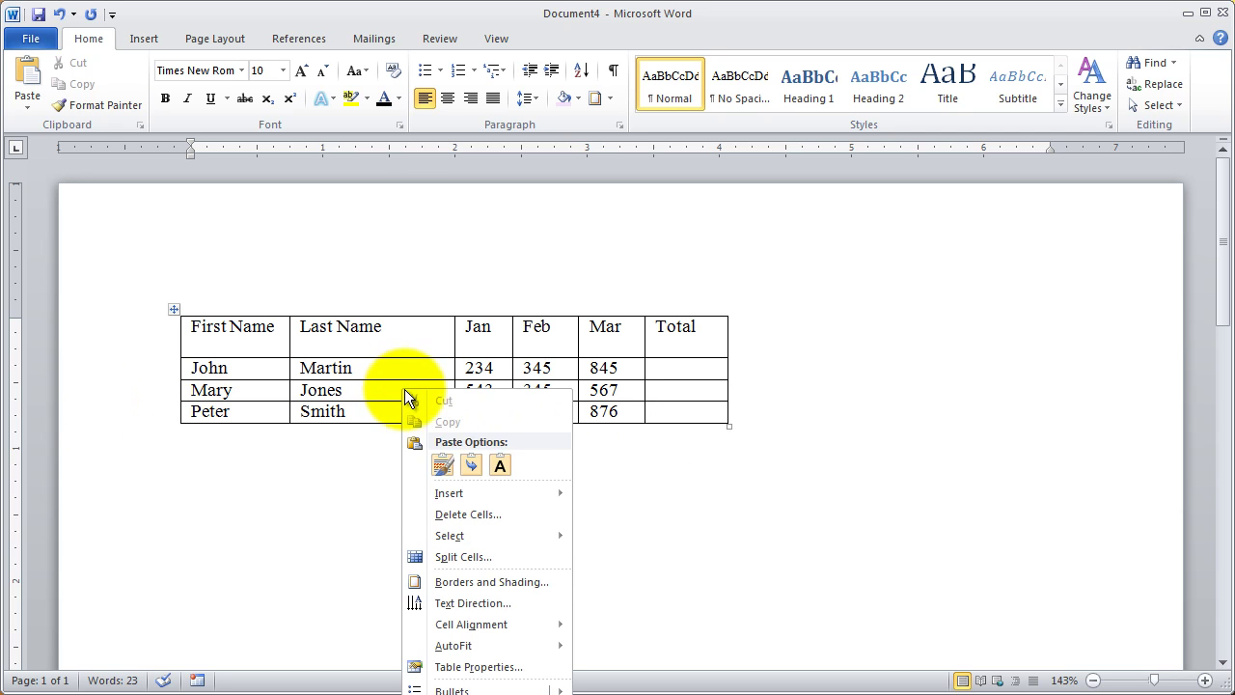
{"action": "mouse_move", "coordinate": [512, 493]}
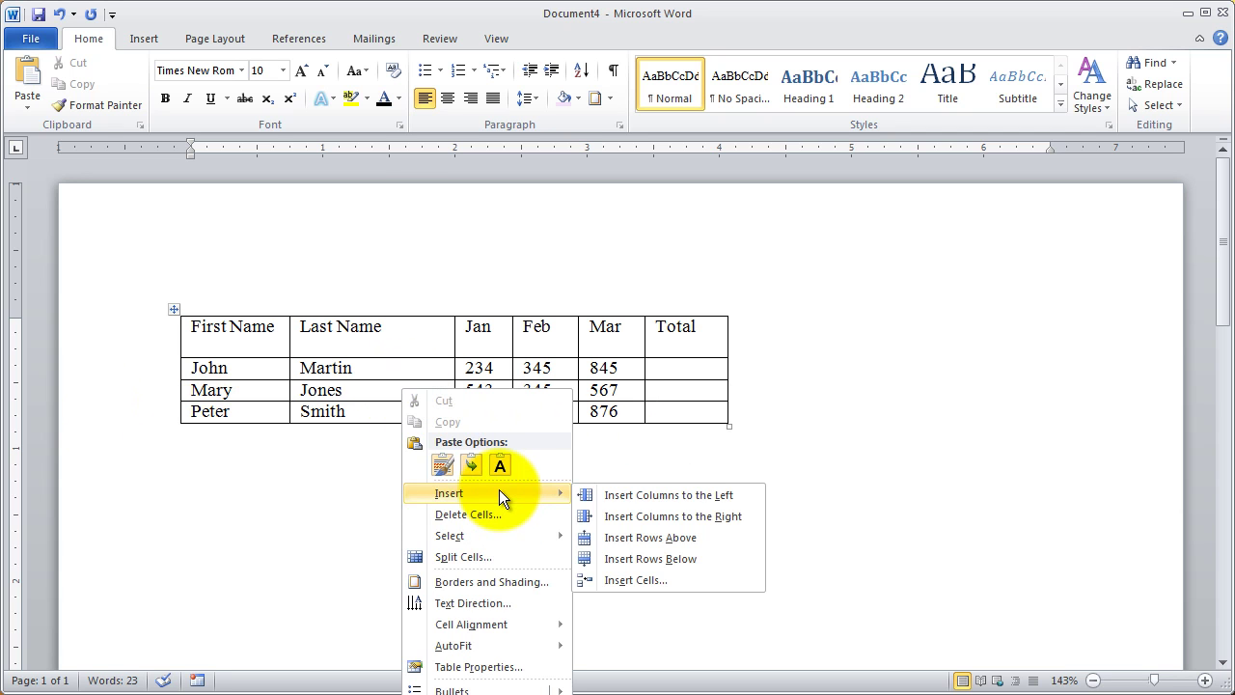
{"action": "left_click", "coordinate": [690, 536]}
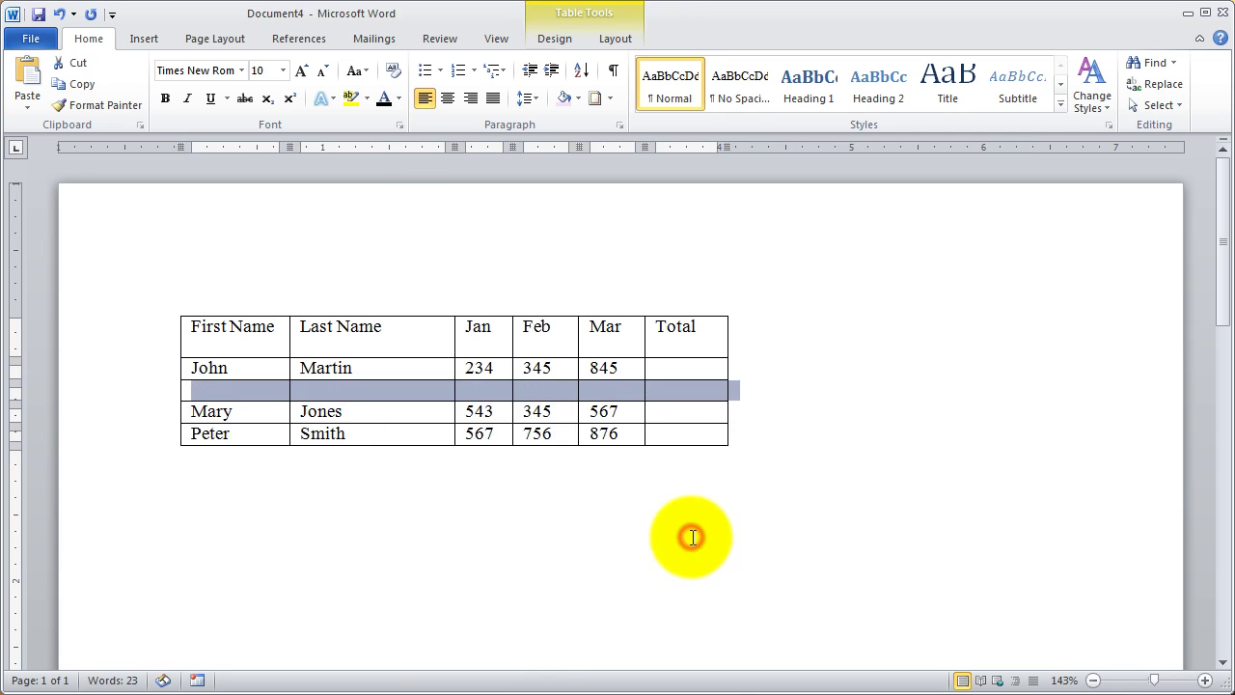
{"action": "left_click", "coordinate": [237, 396]}
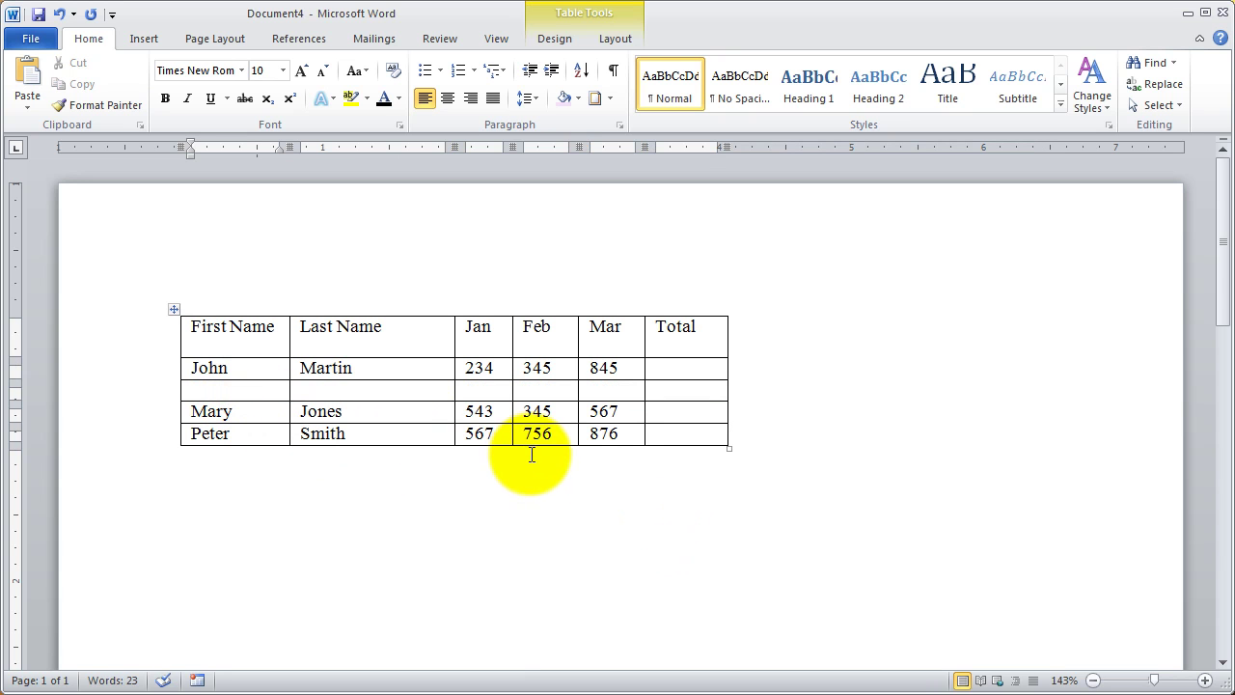
{"action": "type", "text": "Timothy"}
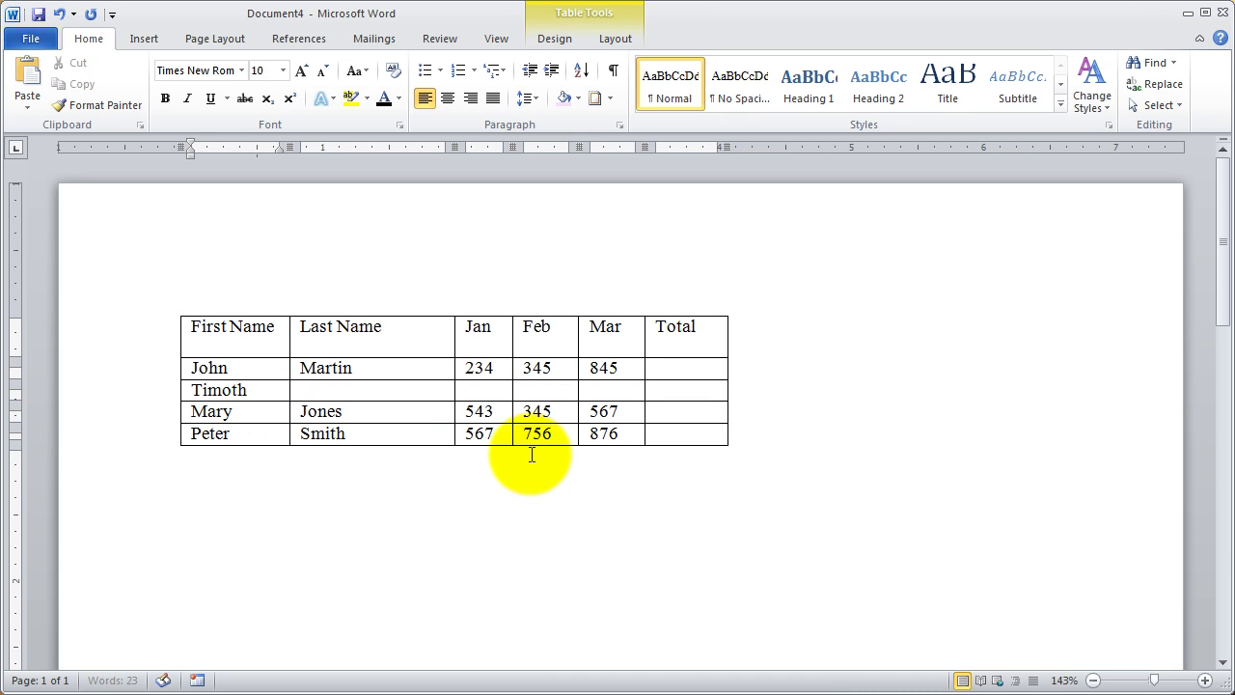
{"action": "key", "text": "Tab"}
{"action": "type", "text": "Meye"}
{"action": "key", "text": "Tab"}
{"action": "type", "text": "388"}
{"action": "key", "text": "Tab"}
{"action": "type", "text": "983"}
{"action": "key", "text": "Tab"}
{"action": "type", "text": "6"}
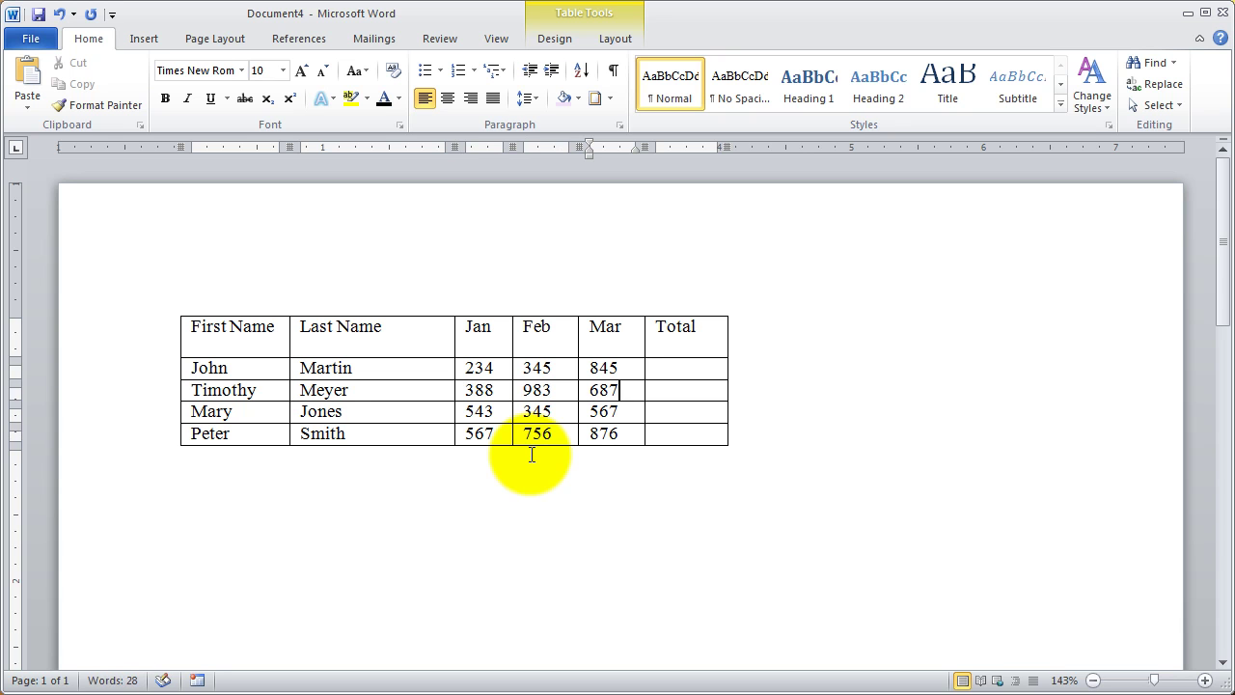
{"action": "left_click", "coordinate": [283, 543]}
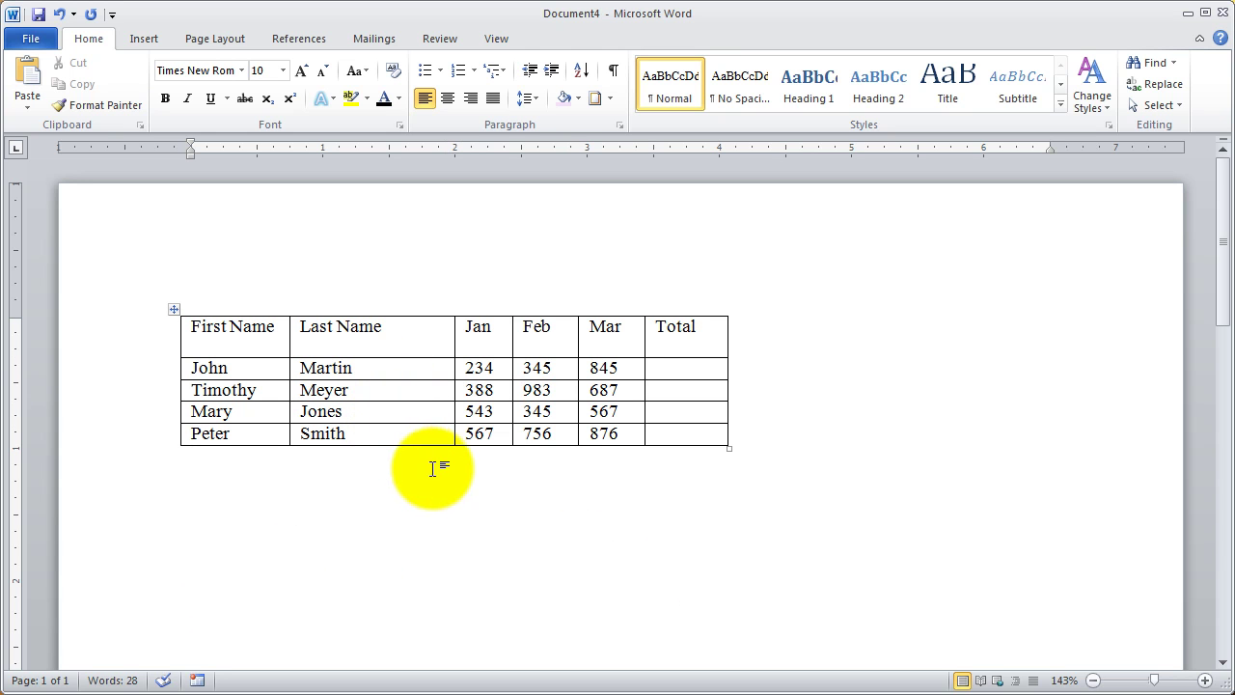
Narrow the Last Name column and shift the Jan/Feb and Feb/Mar borders to even out month widths
{"action": "left_click_drag", "start_coordinate": [453, 344], "coordinate": [422, 342]}
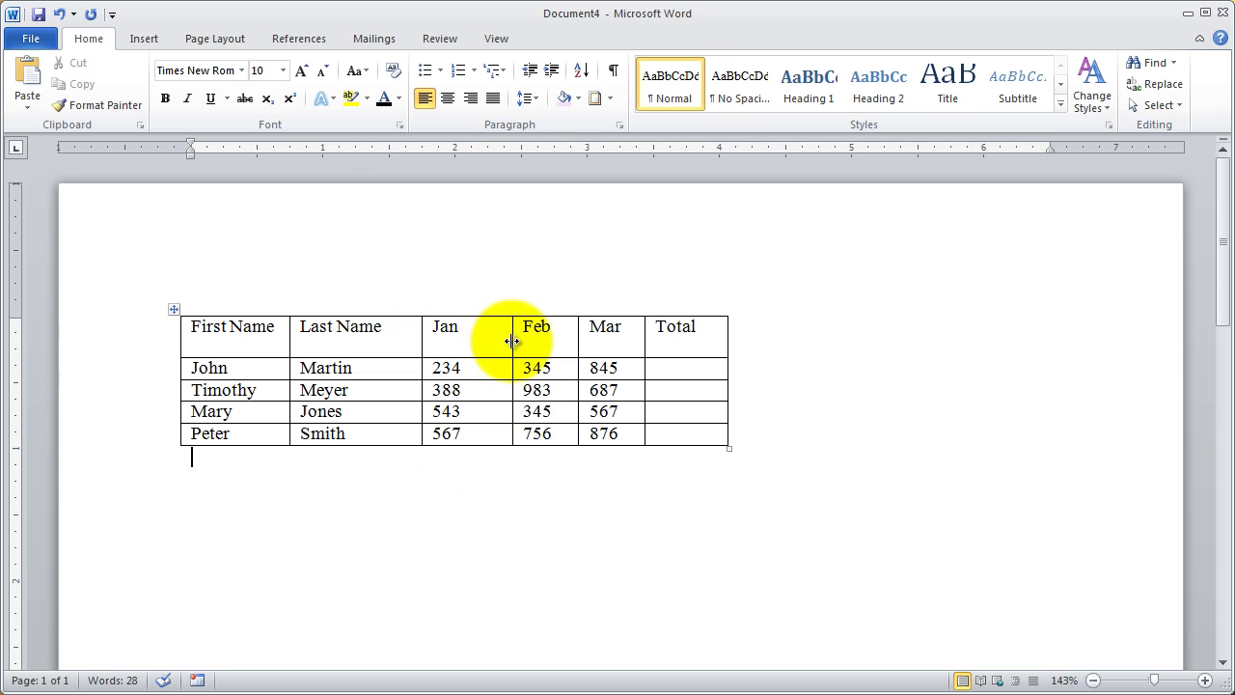
{"action": "left_click_drag", "start_coordinate": [513, 340], "coordinate": [496, 340]}
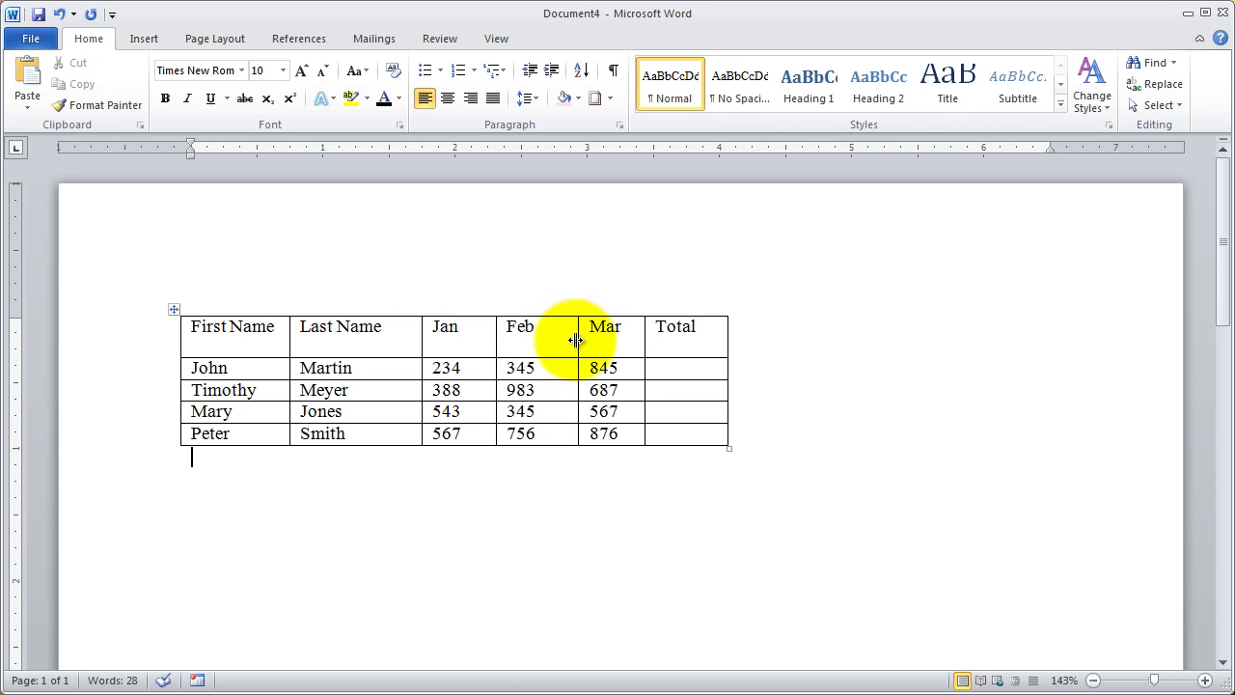
{"action": "left_click_drag", "start_coordinate": [576, 339], "coordinate": [570, 340]}
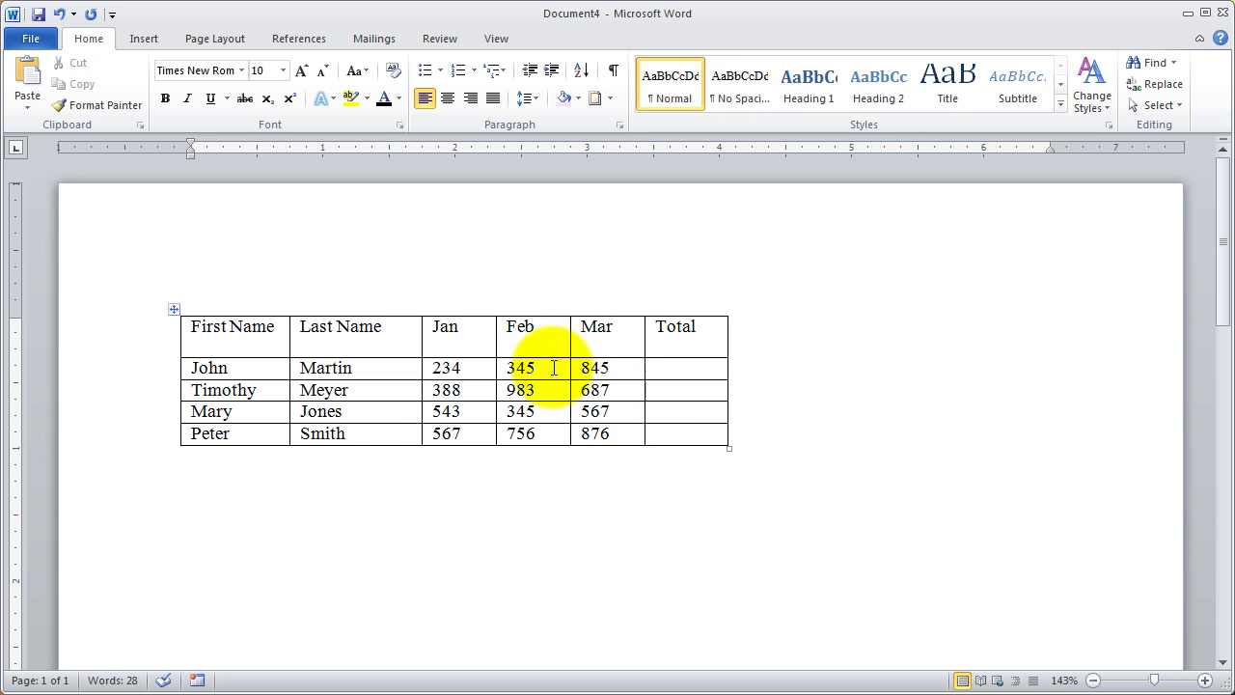
{"action": "left_click", "coordinate": [389, 461]}
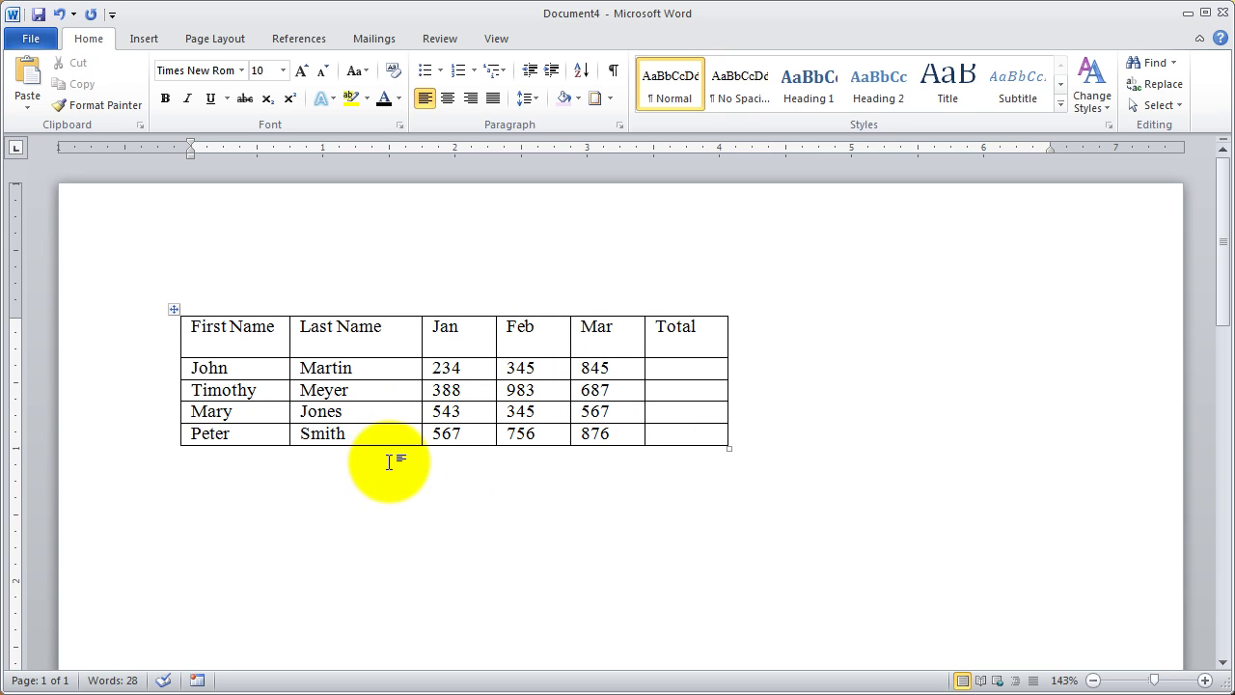